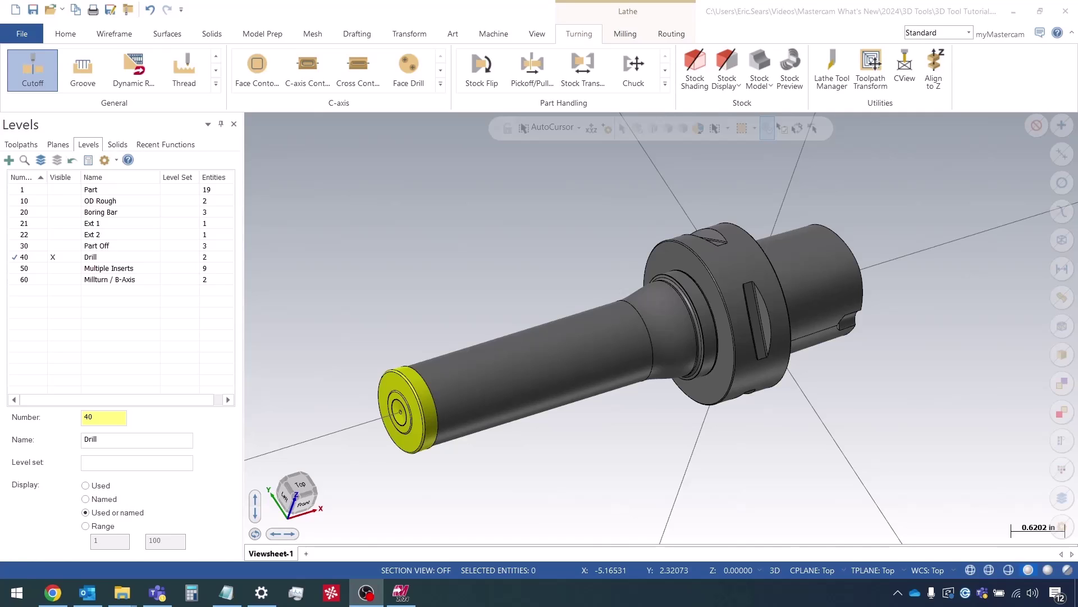
Orbit and zoom around the tool holder model to inspect it along the shank
{"action": "mouse_move", "coordinate": [646, 438]}
{"action": "middle_mouse_down"}
{"action": "mouse_move", "coordinate": [532, 438]}
{"action": "mouse_move", "coordinate": [620, 432]}
{"action": "middle_mouse_up"}
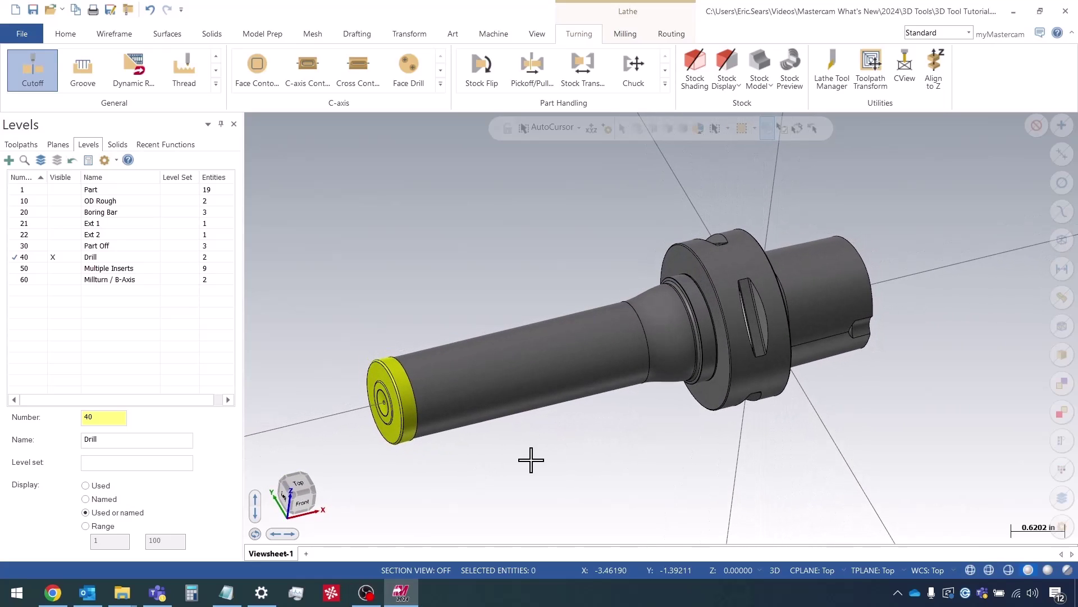
{"action": "scroll", "coordinate": [570, 467], "scroll_direction": "up", "scroll_amount": 1}
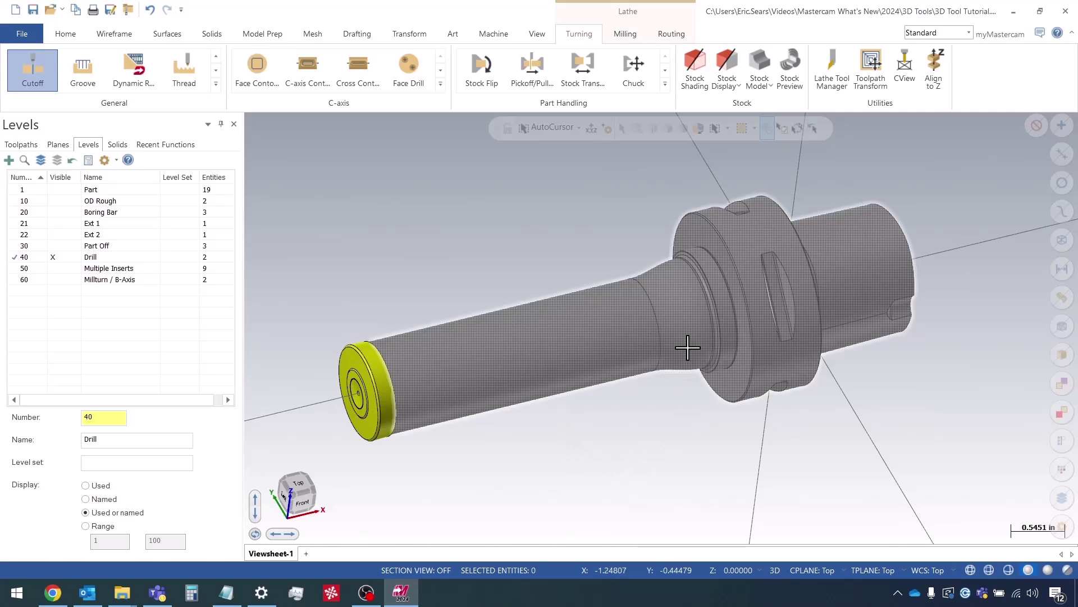
{"action": "mouse_move", "coordinate": [688, 347]}
{"action": "middle_mouse_down"}
{"action": "mouse_move", "coordinate": [625, 359]}
{"action": "mouse_move", "coordinate": [711, 340]}
{"action": "middle_mouse_up"}
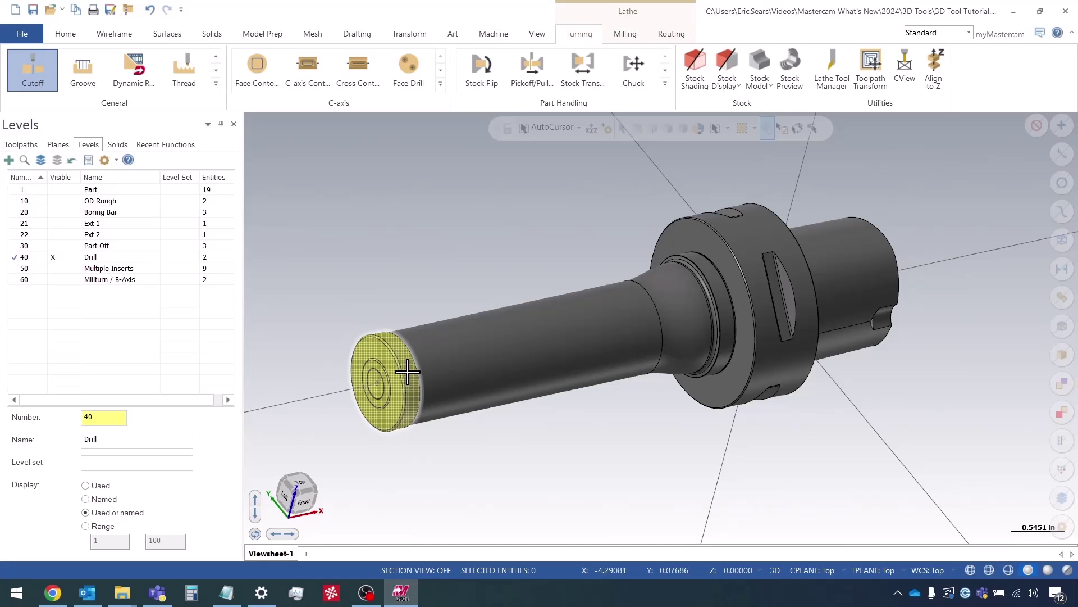
{"action": "mouse_move", "coordinate": [731, 318]}
{"action": "middle_mouse_down"}
{"action": "mouse_move", "coordinate": [751, 320]}
{"action": "mouse_move", "coordinate": [674, 342]}
{"action": "mouse_move", "coordinate": [794, 305]}
{"action": "middle_mouse_up"}
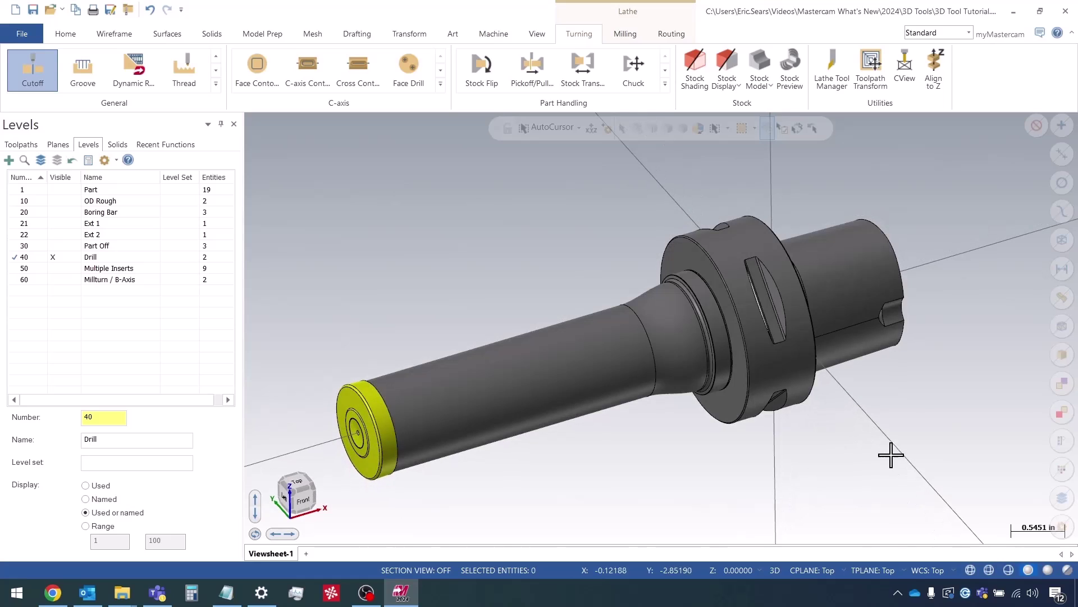
{"action": "scroll", "coordinate": [554, 523], "scroll_direction": "up", "scroll_amount": 1}
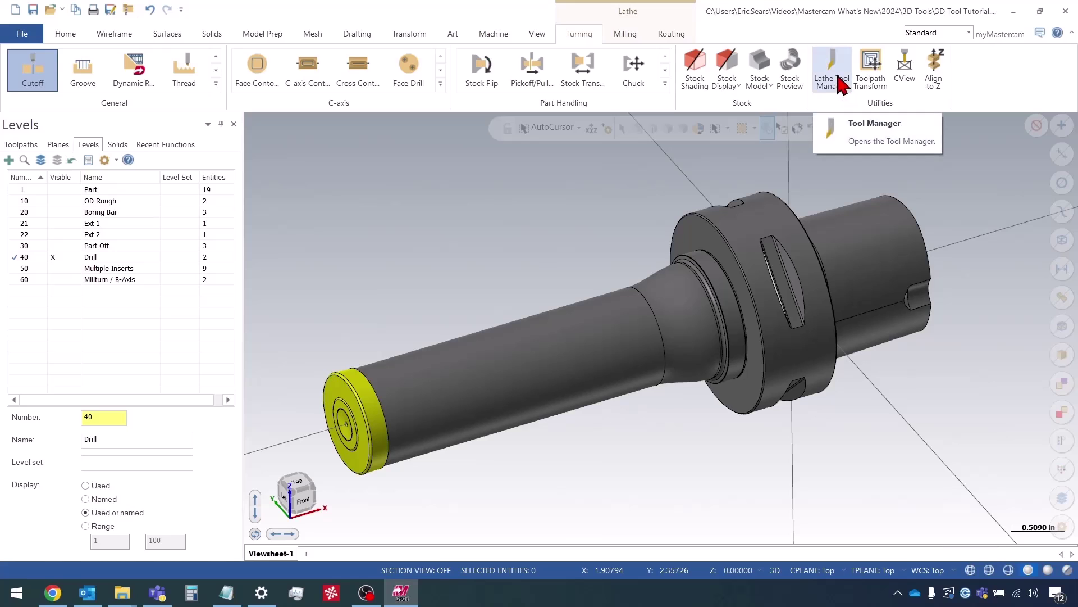
Create a new 3D tool in the Lathe Tool Manager named 'Drill' with type Multi-function
{"action": "left_click", "coordinate": [834, 71]}
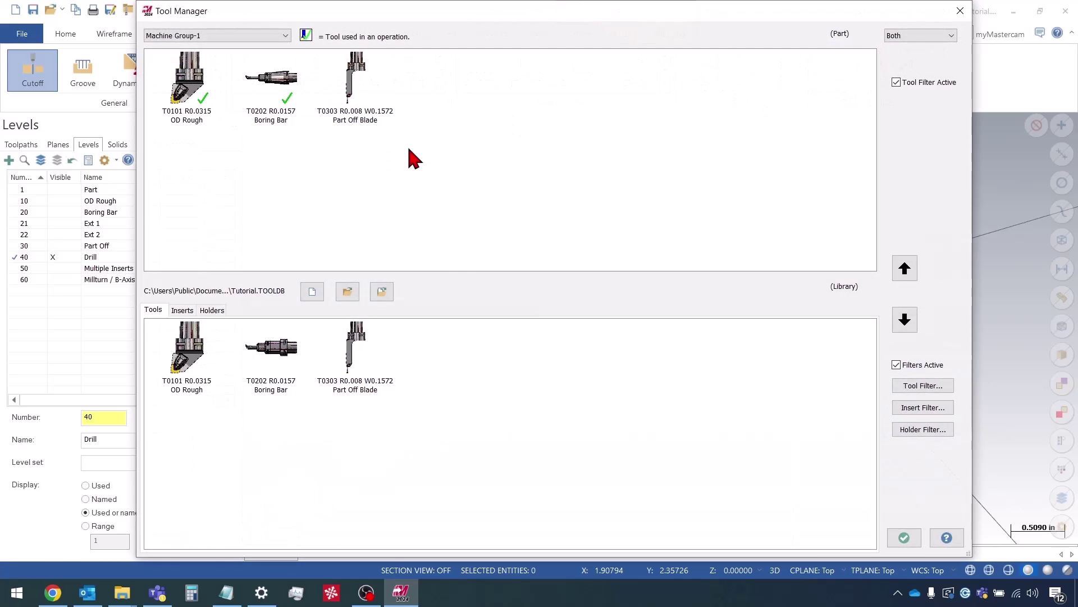
{"action": "right_click", "coordinate": [414, 159]}
{"action": "left_click", "coordinate": [486, 155]}
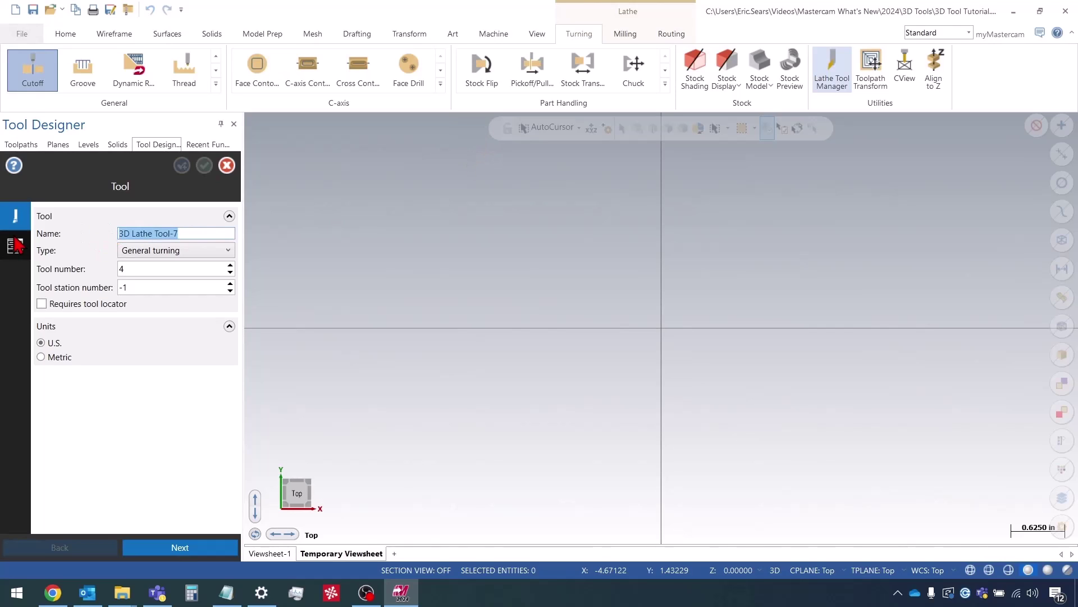
{"action": "mouse_move", "coordinate": [16, 244]}
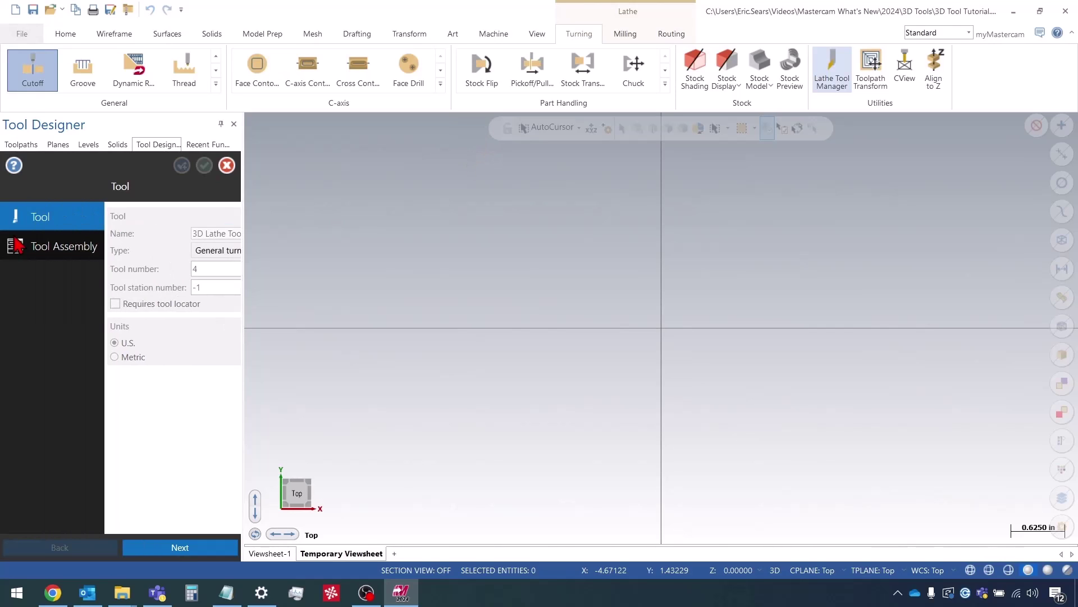
{"action": "type", "text": "Drill"}
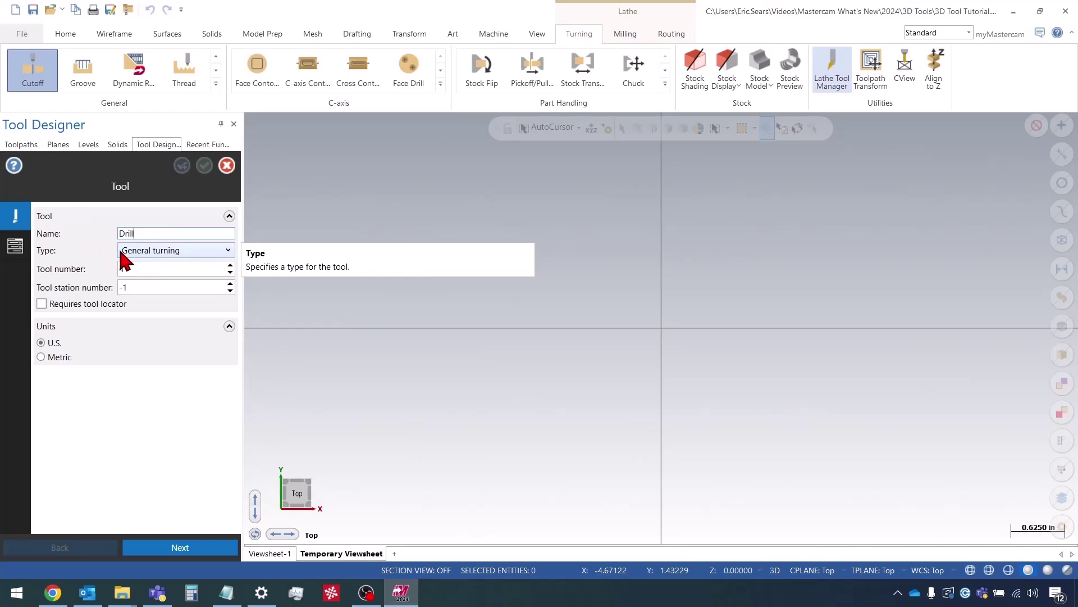
{"action": "left_click", "coordinate": [137, 250]}
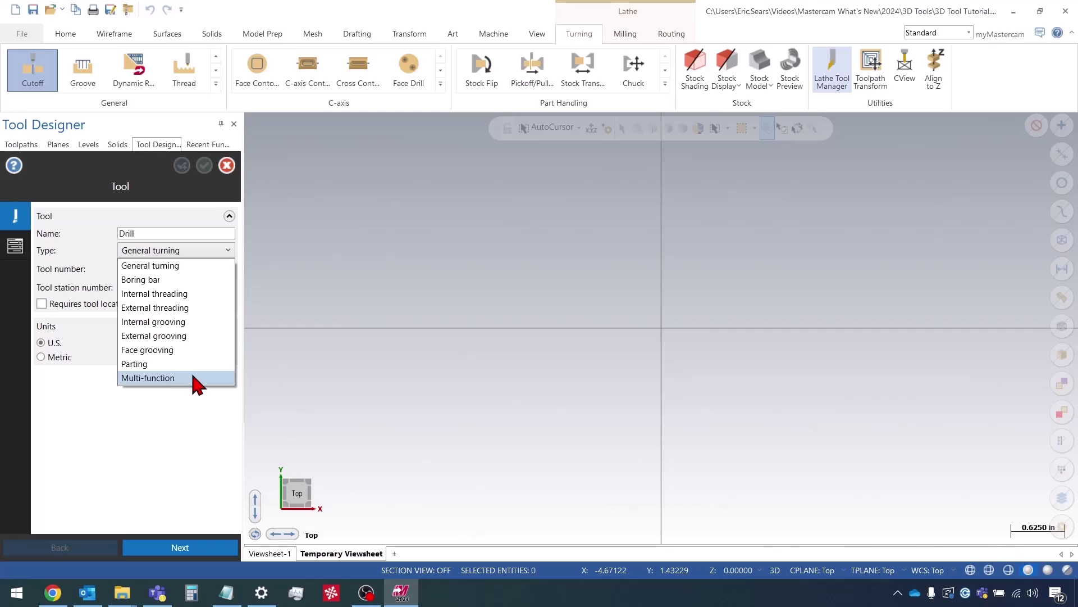
{"action": "left_click", "coordinate": [170, 378]}
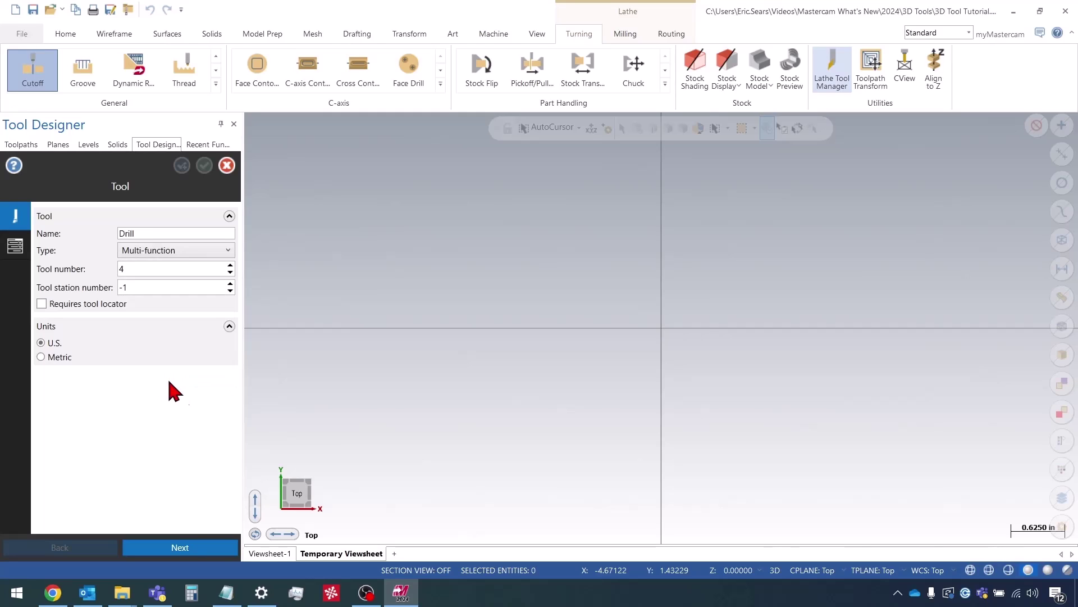
{"action": "left_click", "coordinate": [180, 547]}
Define a new assembly component using the NOCUT holder solid as its model
{"action": "left_click", "coordinate": [90, 235]}
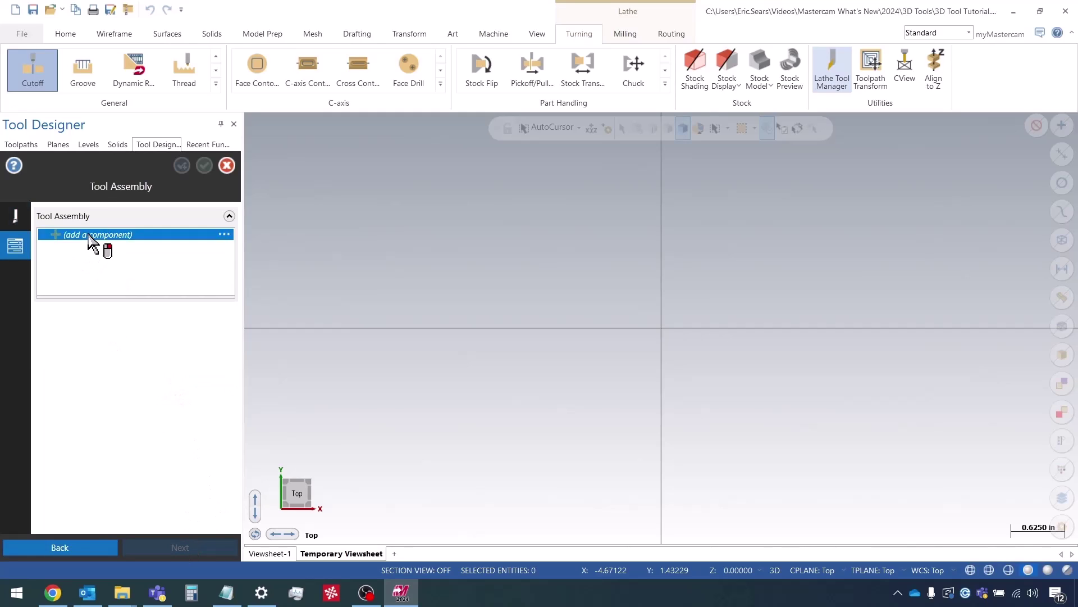
{"action": "right_click", "coordinate": [89, 235]}
{"action": "left_click", "coordinate": [153, 243]}
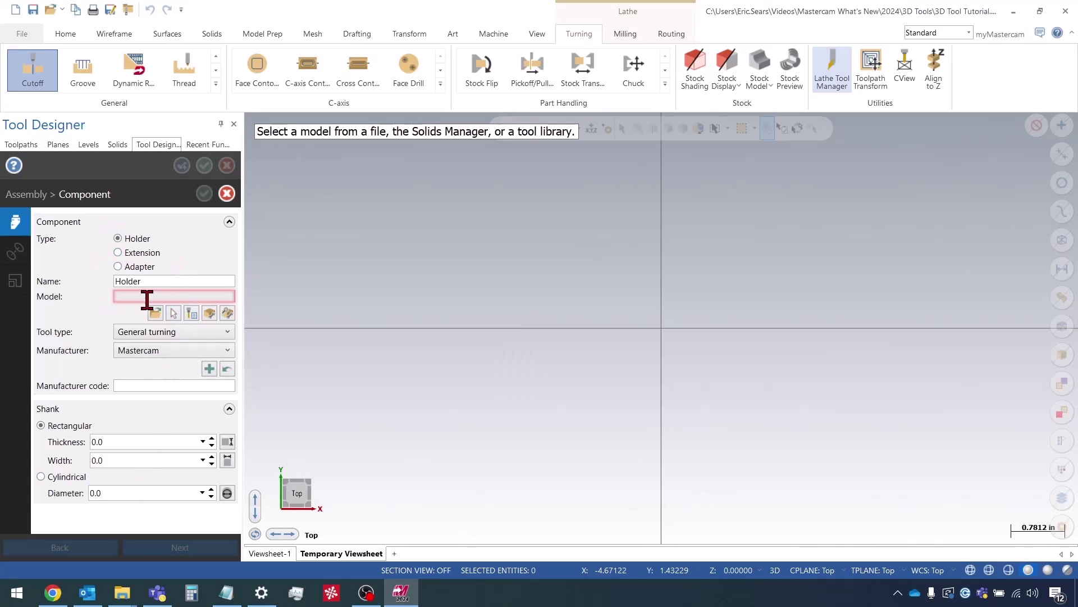
{"action": "left_click", "coordinate": [174, 313]}
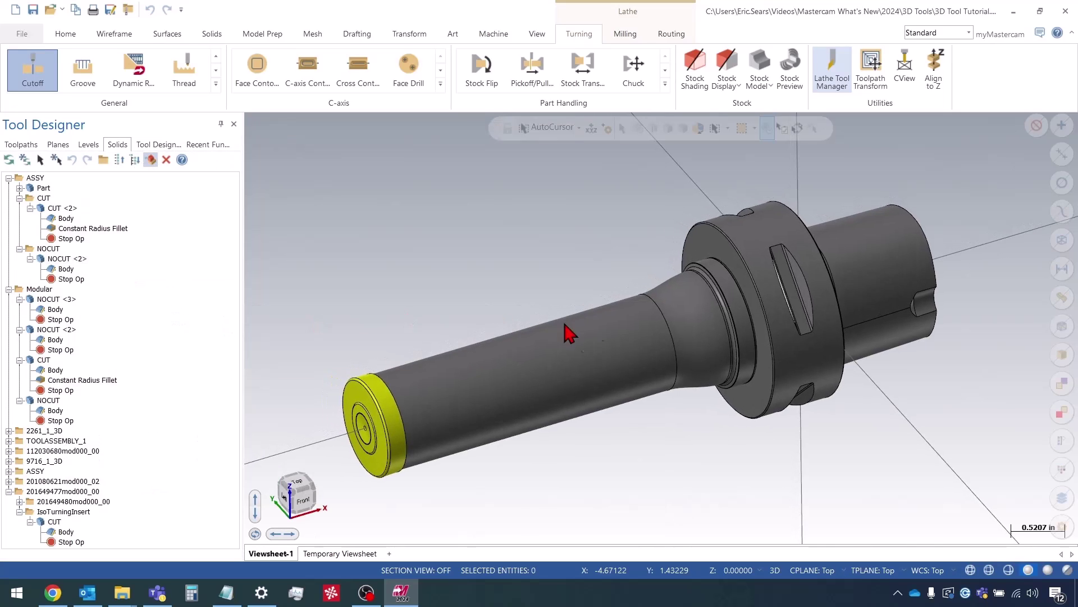
{"action": "left_click", "coordinate": [617, 157]}
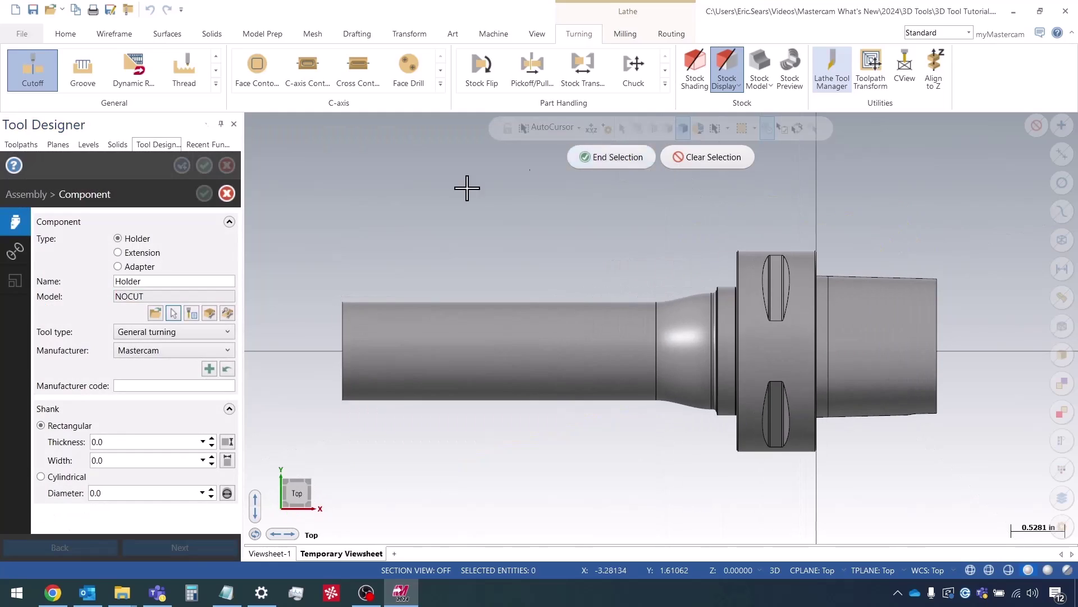
Set the holder's machine-side connection plane to its end face
{"action": "left_click", "coordinate": [16, 249]}
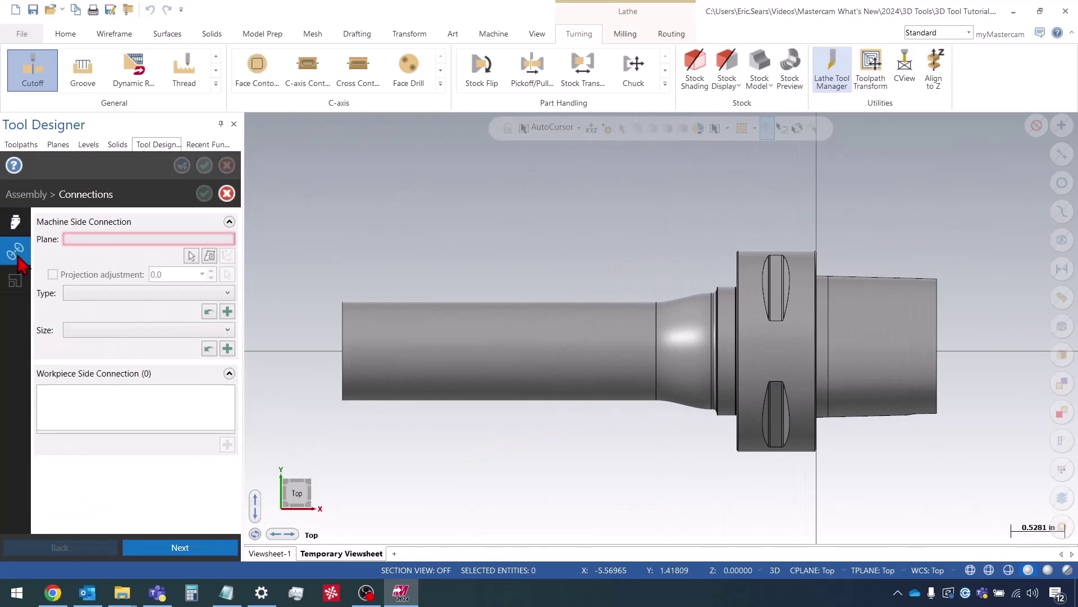
{"action": "left_click", "coordinate": [191, 254]}
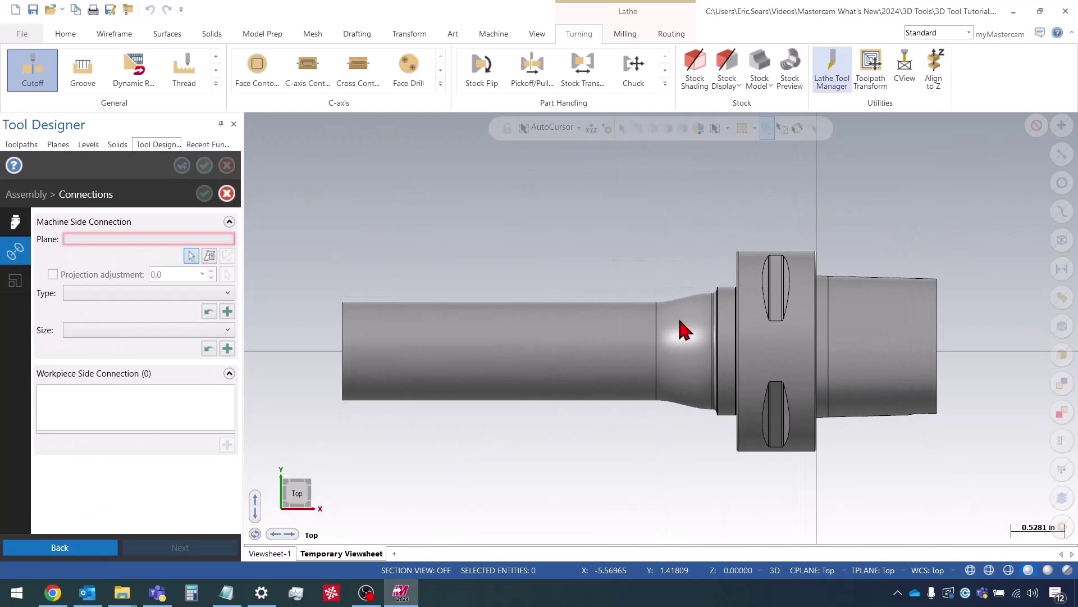
{"action": "middle_click_drag", "start_coordinate": [843, 313], "coordinate": [825, 296]}
{"action": "left_click", "coordinate": [824, 274]}
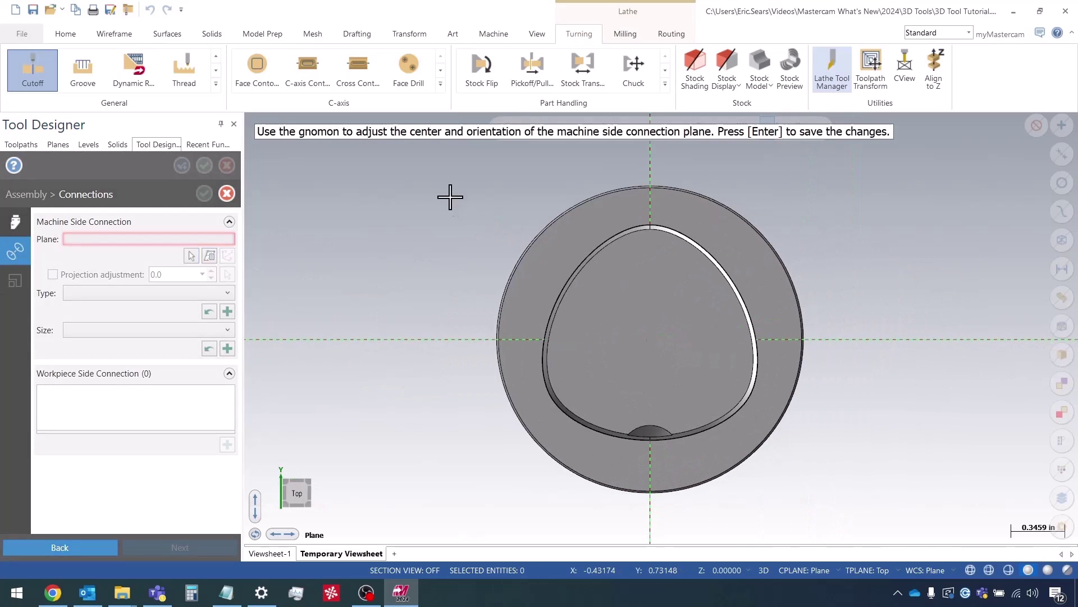
{"action": "key", "text": "Return"}
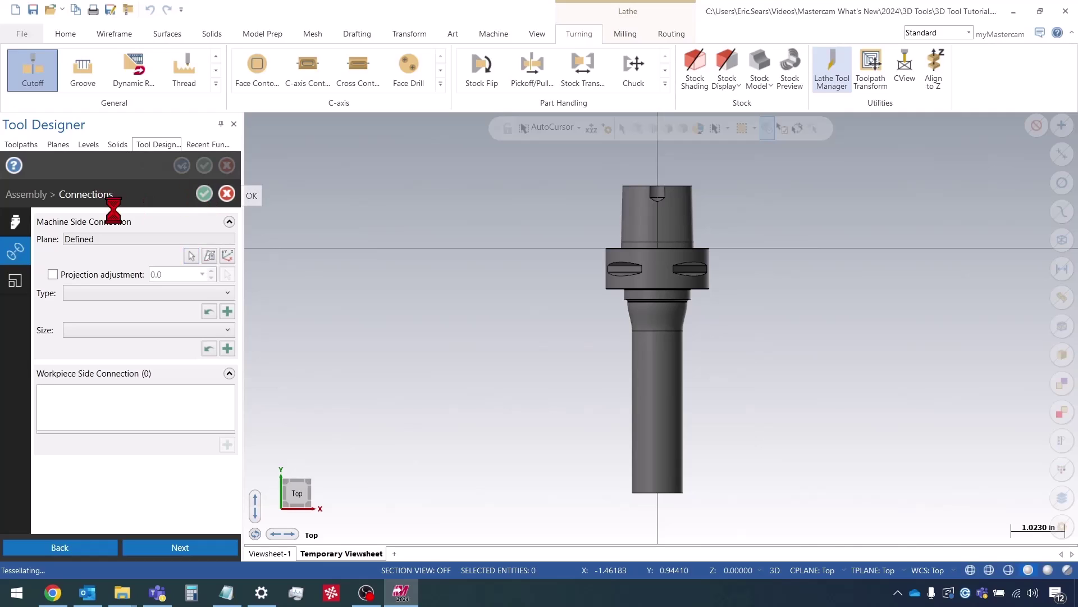
Define an insert under the holder using the yellow CUT solid, keeping Left hand tool
{"action": "key", "text": "Return"}
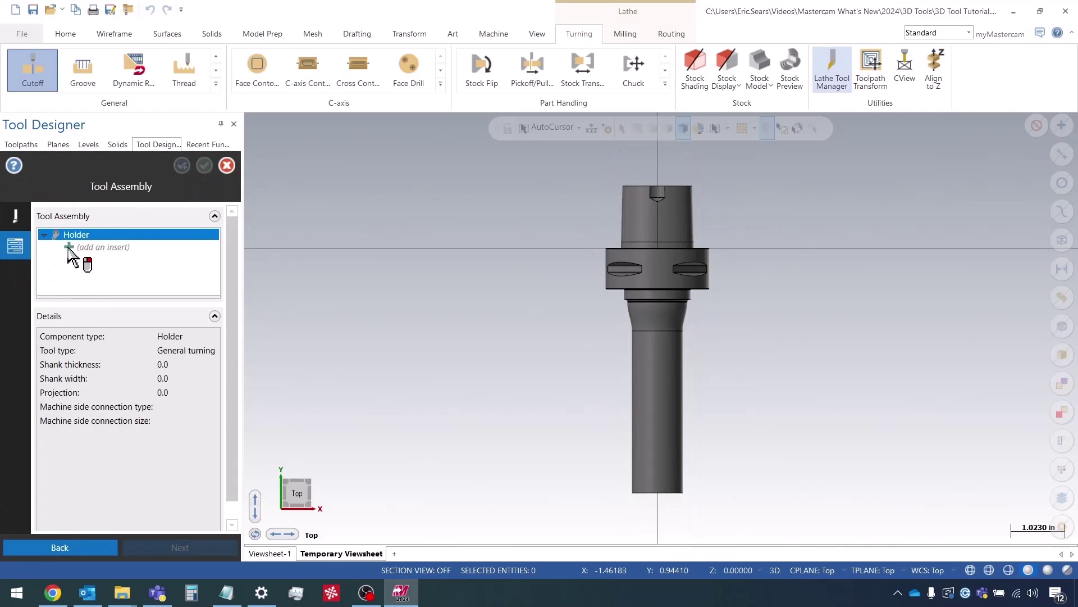
{"action": "right_click", "coordinate": [103, 247]}
{"action": "left_click", "coordinate": [170, 257]}
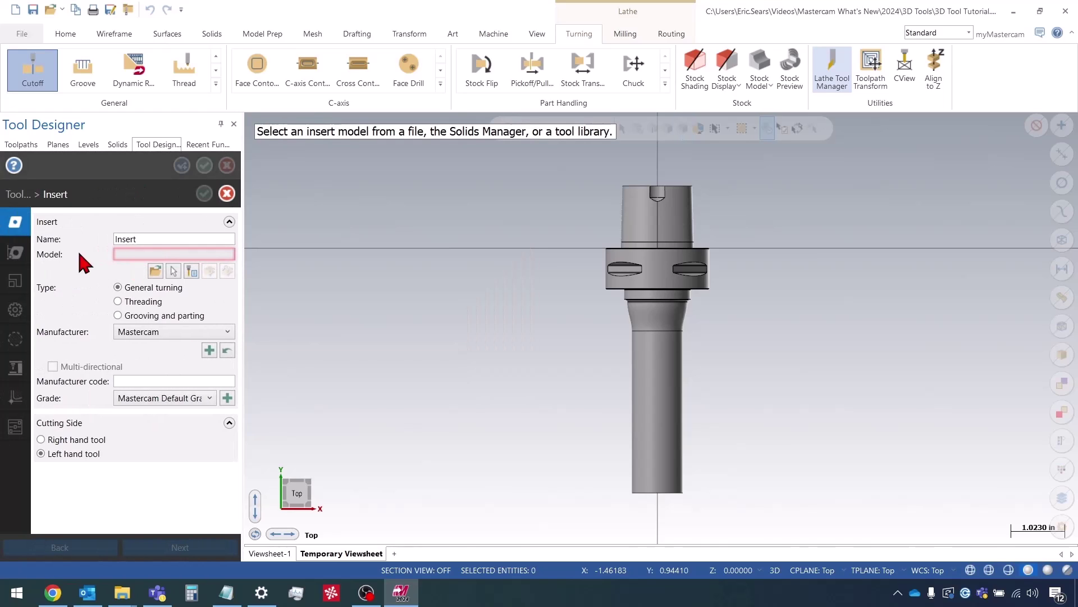
{"action": "left_click", "coordinate": [172, 270]}
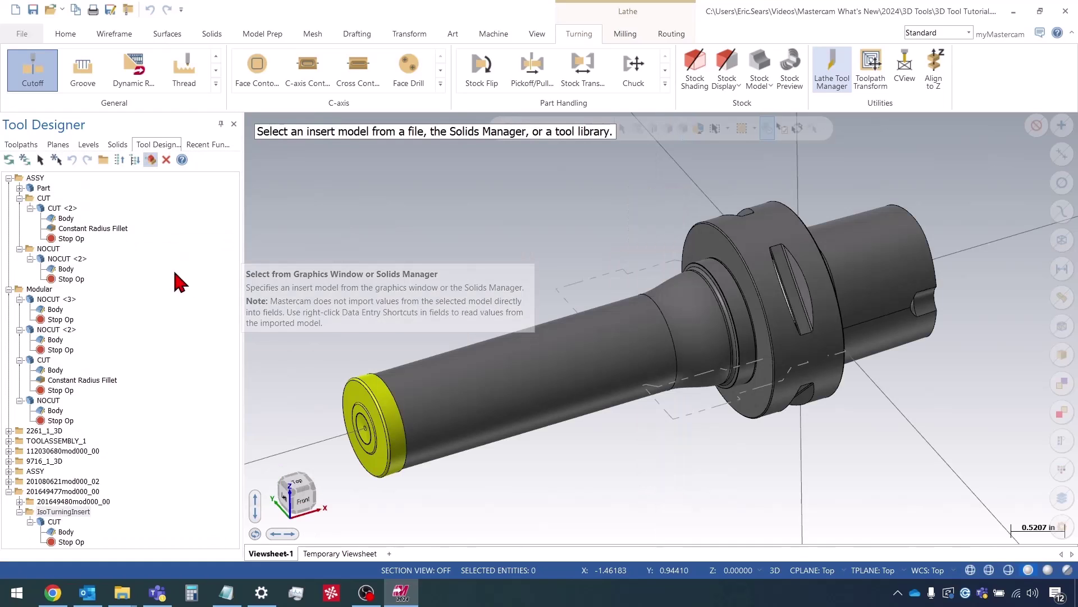
{"action": "left_click", "coordinate": [499, 365]}
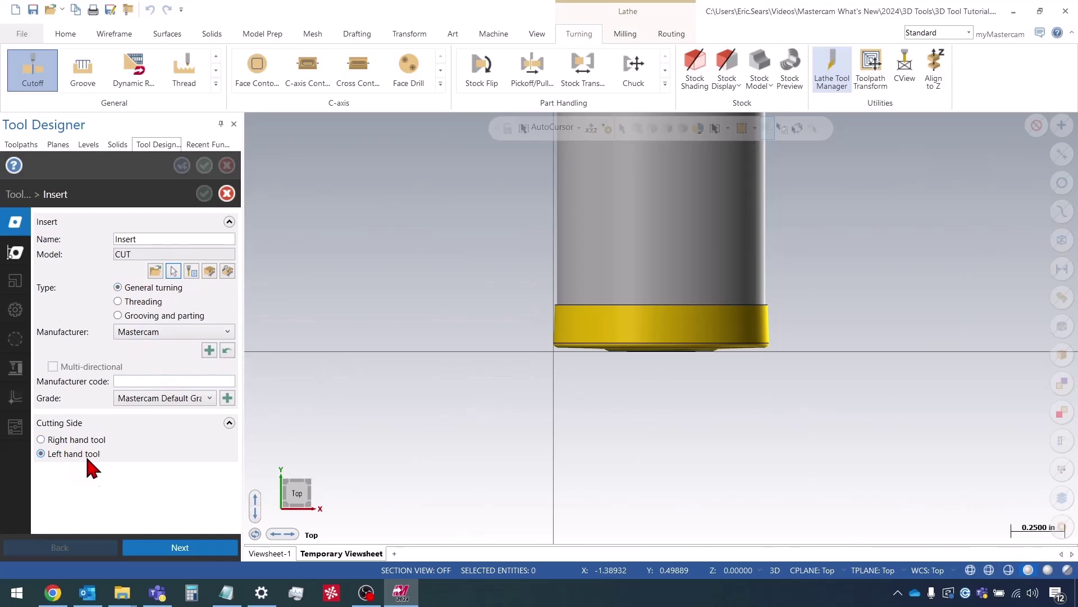
{"action": "left_click", "coordinate": [208, 550]}
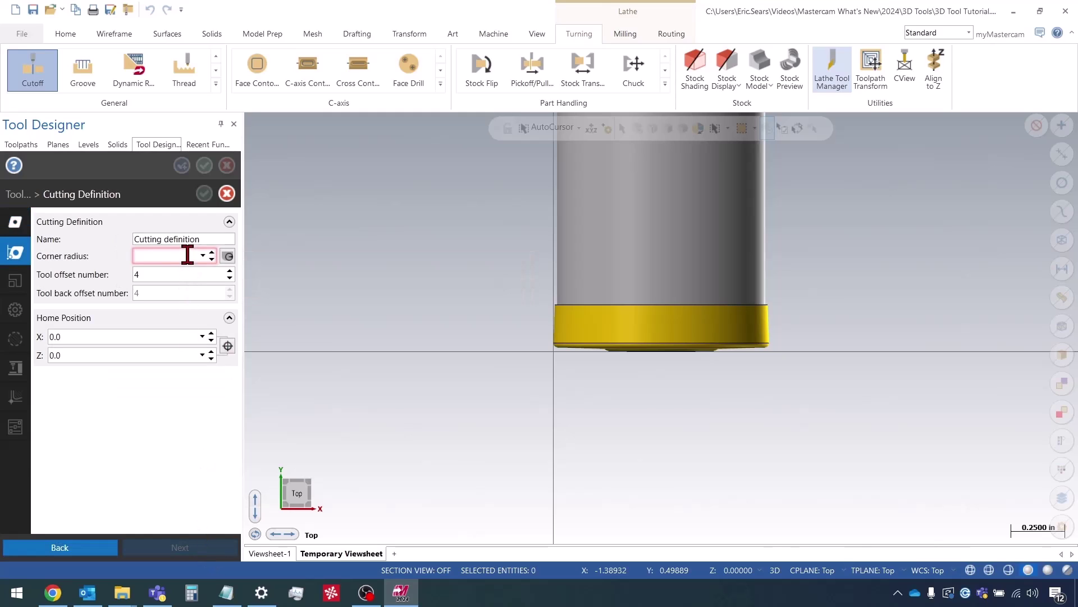
Enter 0.0 in the cutting definition and advance through insert mating to the cutting plane
{"action": "type", "text": "0.0"}
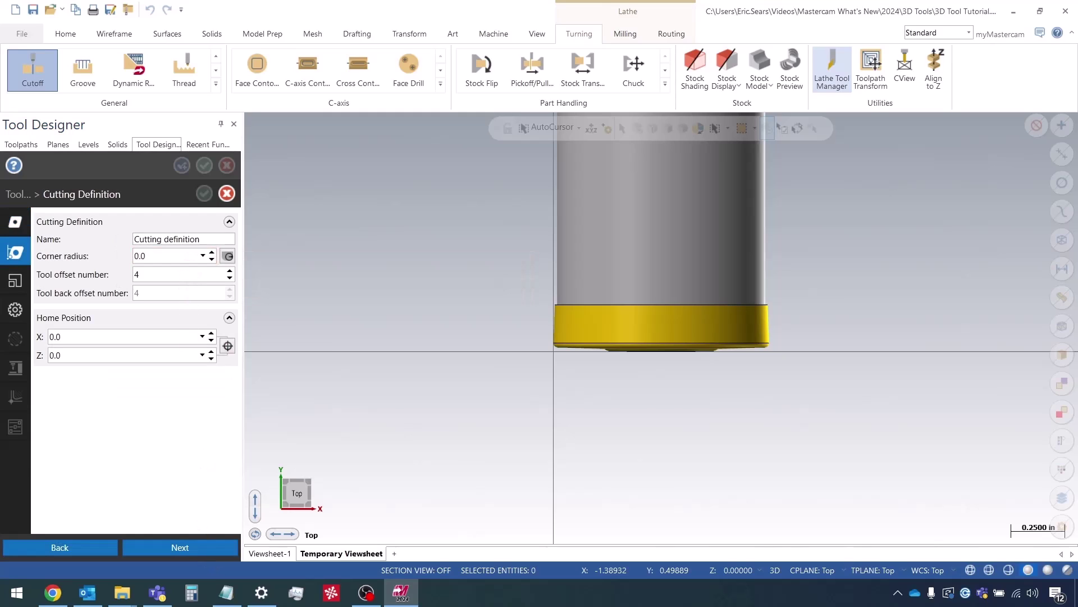
{"action": "left_click", "coordinate": [209, 549]}
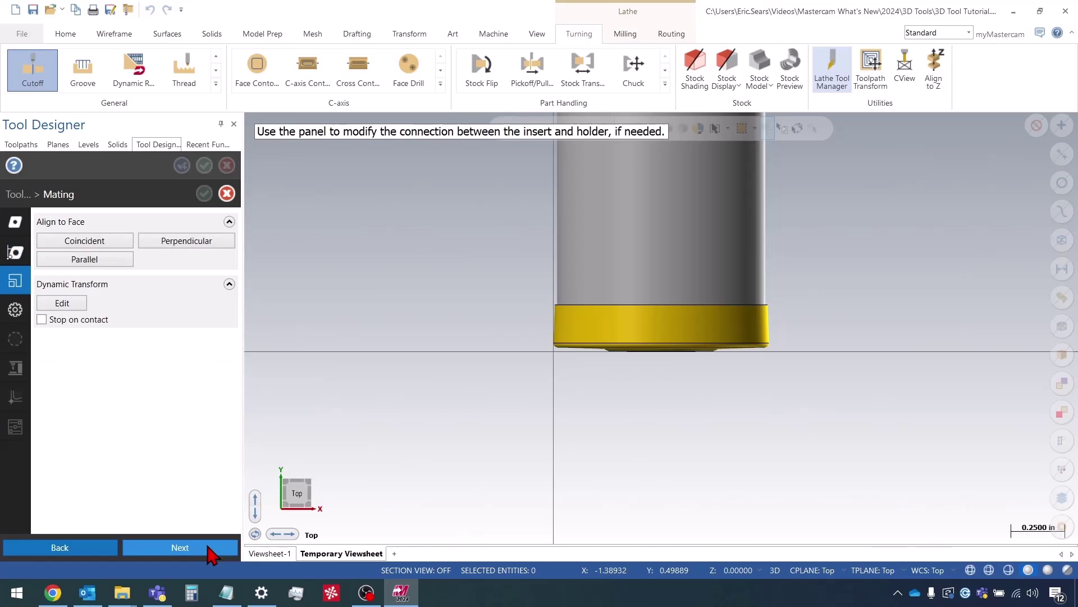
{"action": "left_click", "coordinate": [209, 548]}
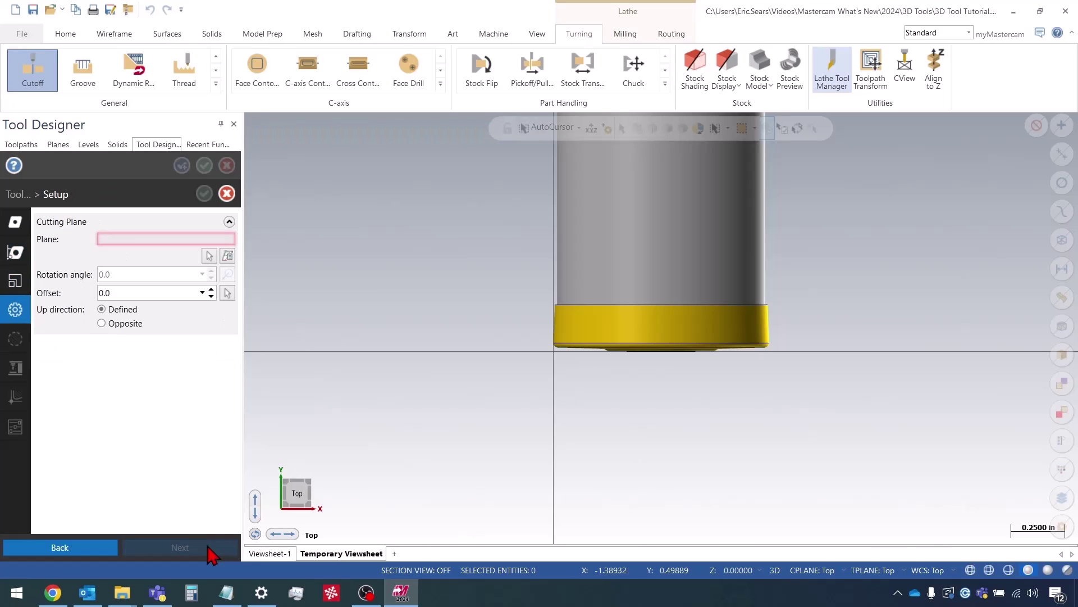
Choose the named plane Top as the insert's cutting plane and review its boundary
{"action": "left_click", "coordinate": [227, 257]}
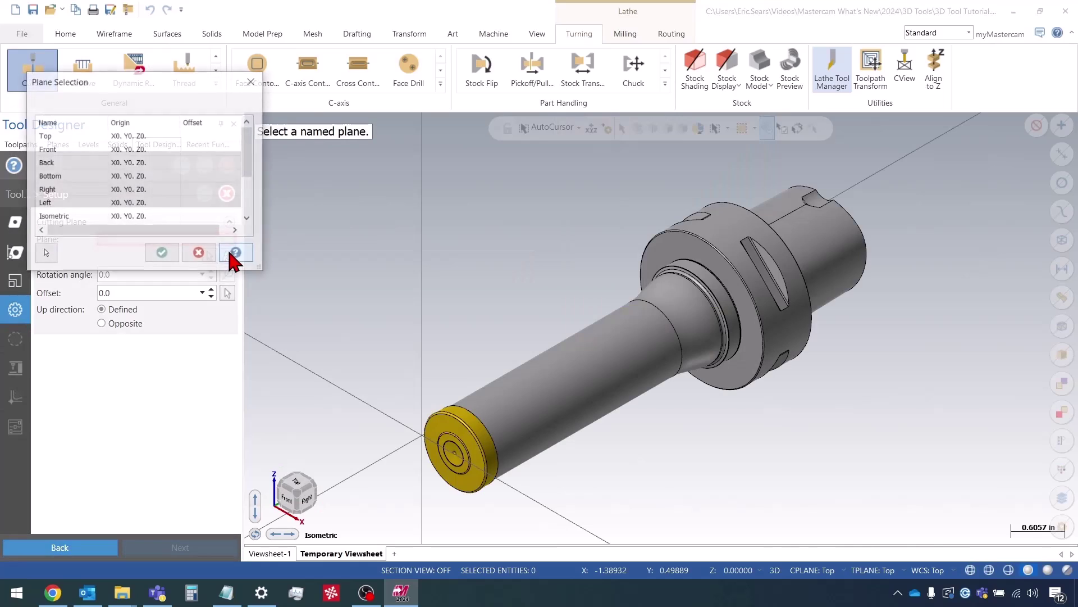
{"action": "left_click", "coordinate": [75, 137]}
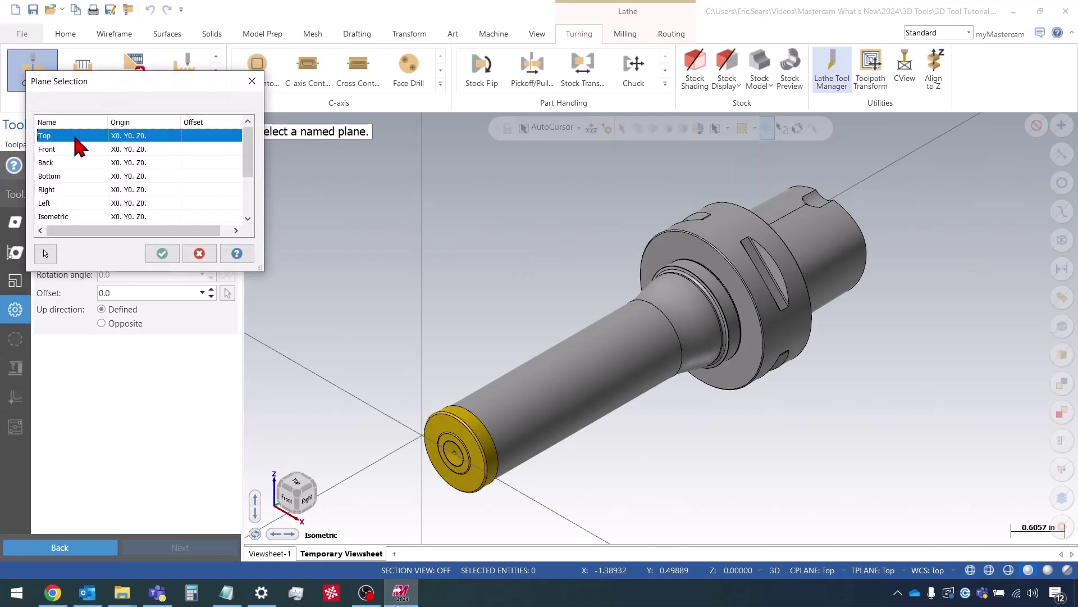
{"action": "left_click", "coordinate": [155, 250]}
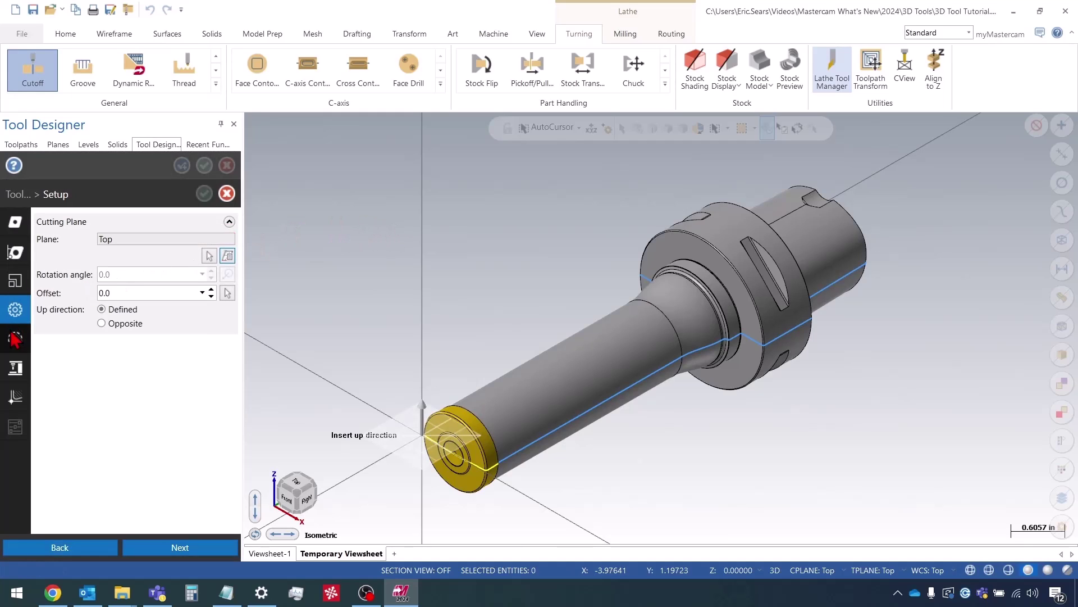
{"action": "left_click", "coordinate": [20, 343]}
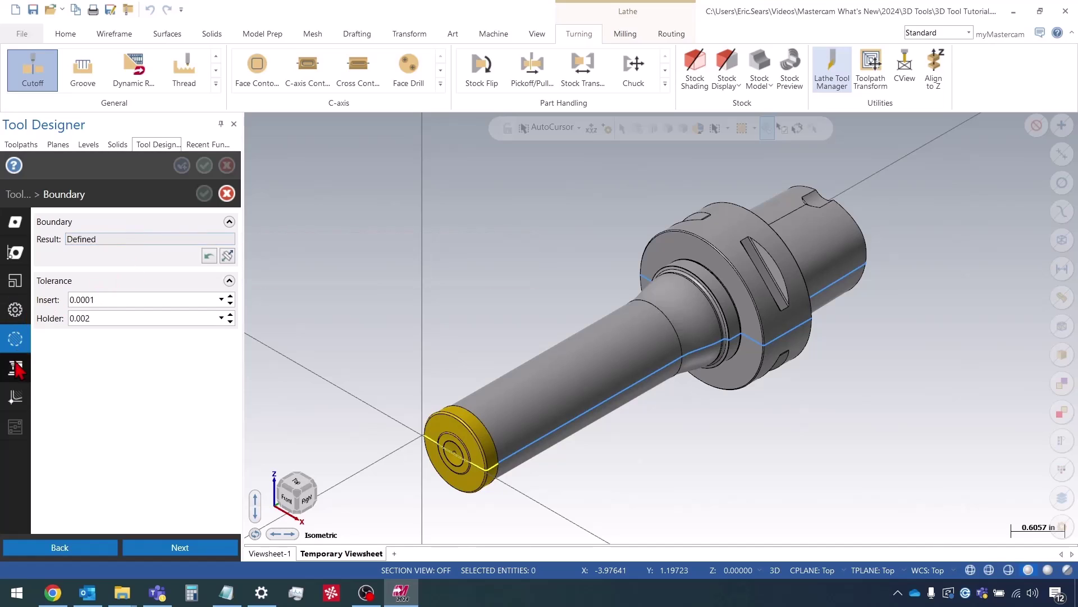
{"action": "left_click", "coordinate": [17, 369]}
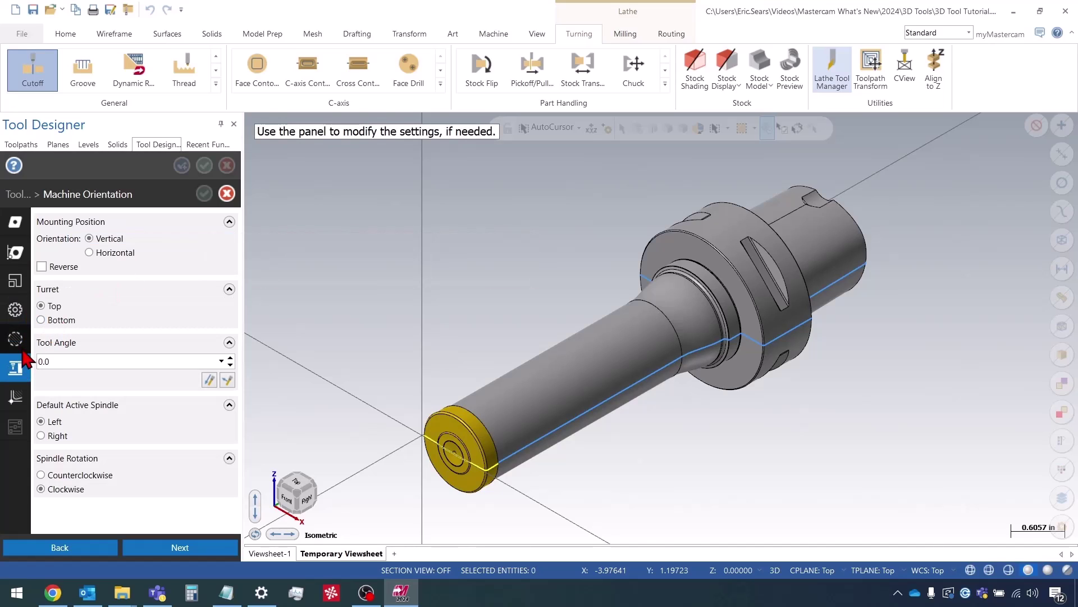
From the Top view, mount the drill Horizontal with Counterclockwise spindle rotation and Reverse left off
{"action": "right_click", "coordinate": [407, 305]}
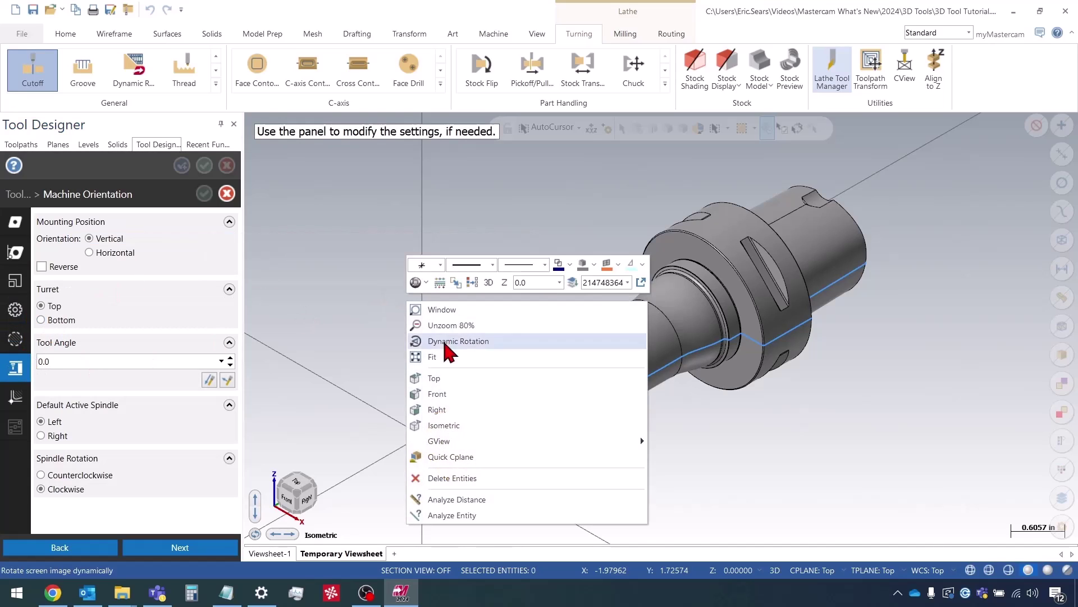
{"action": "left_click", "coordinate": [443, 376]}
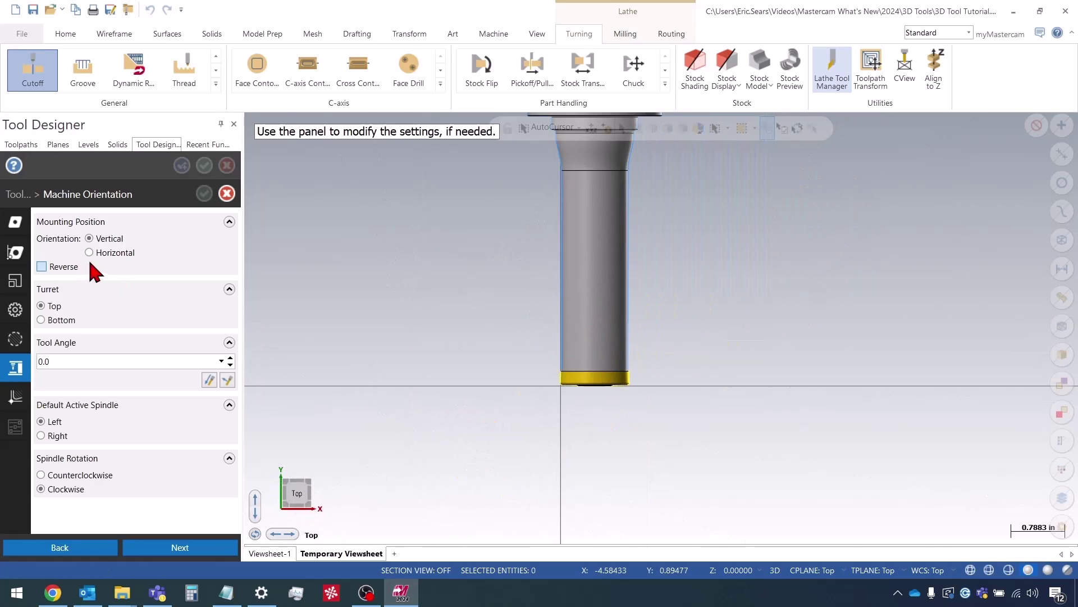
{"action": "left_click", "coordinate": [110, 254]}
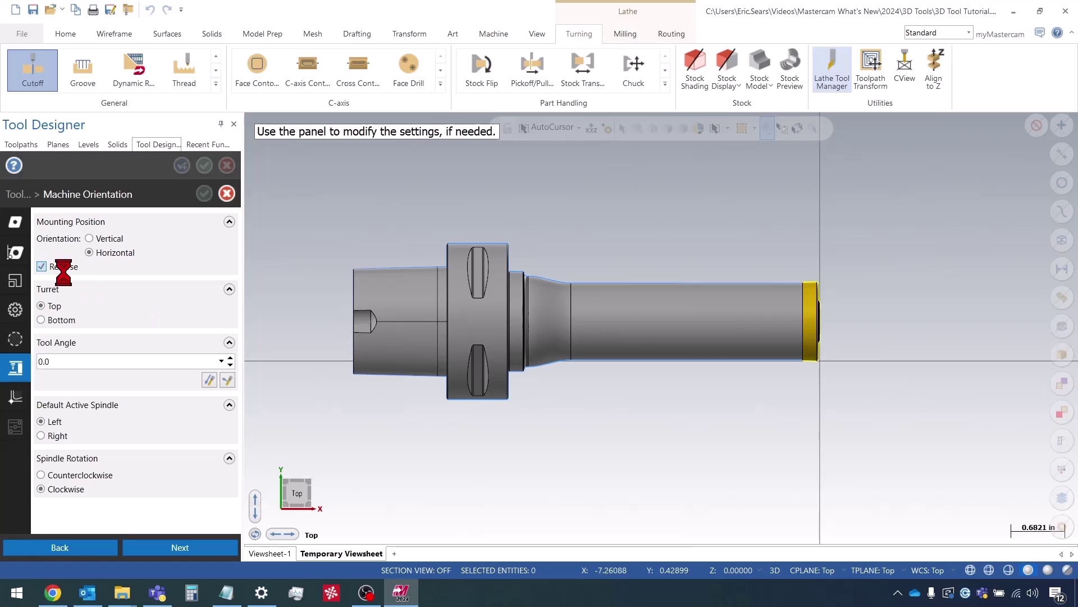
{"action": "left_click", "coordinate": [41, 266]}
{"action": "scroll", "coordinate": [373, 192], "scroll_direction": "up", "scroll_amount": 1}
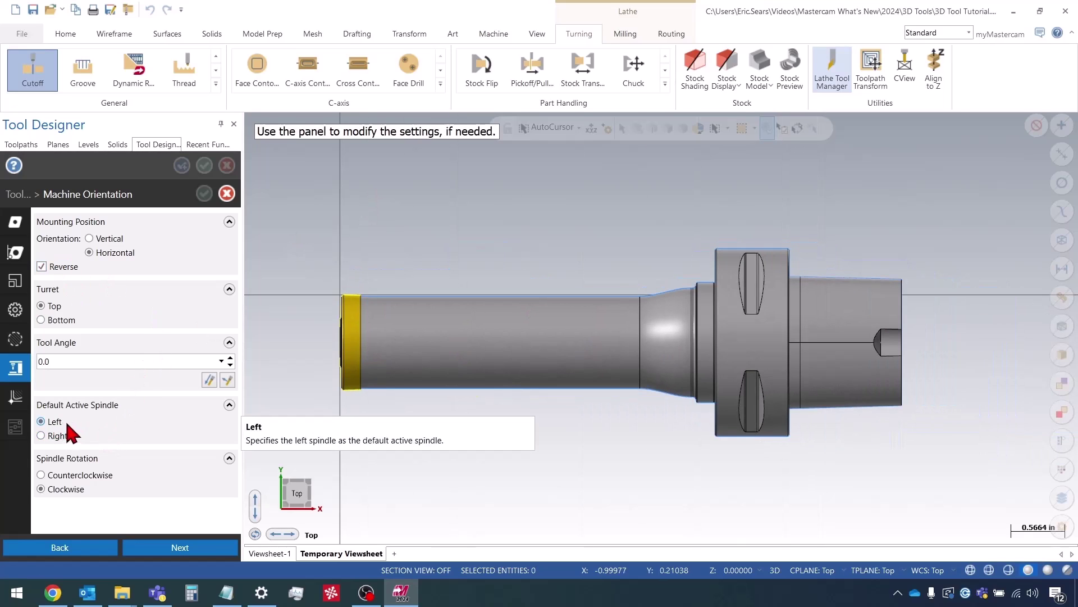
{"action": "left_click", "coordinate": [96, 475]}
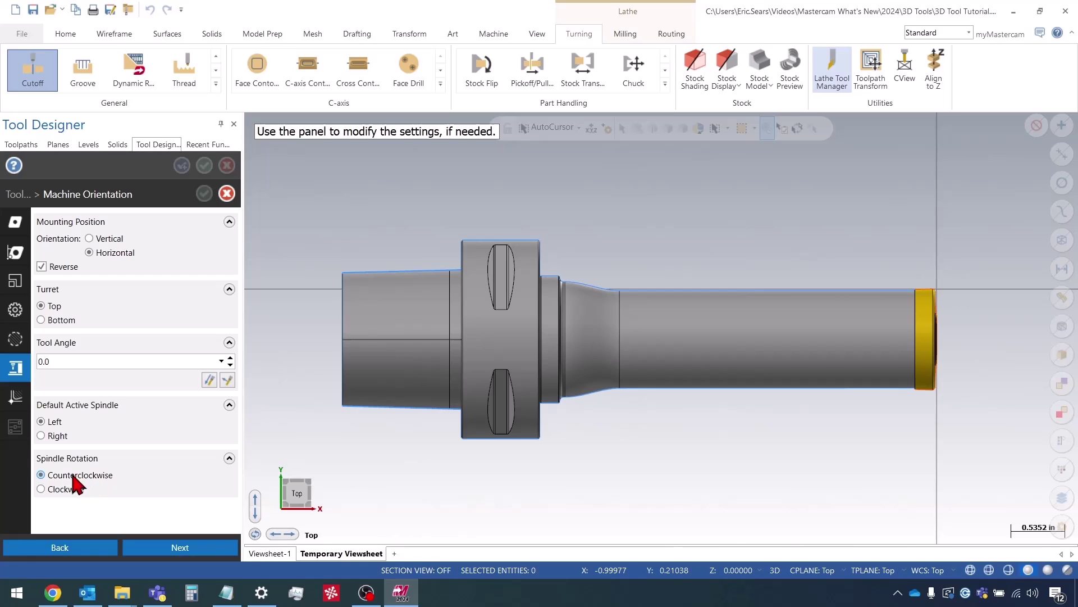
{"action": "scroll", "coordinate": [360, 407], "scroll_direction": "down", "scroll_amount": 1}
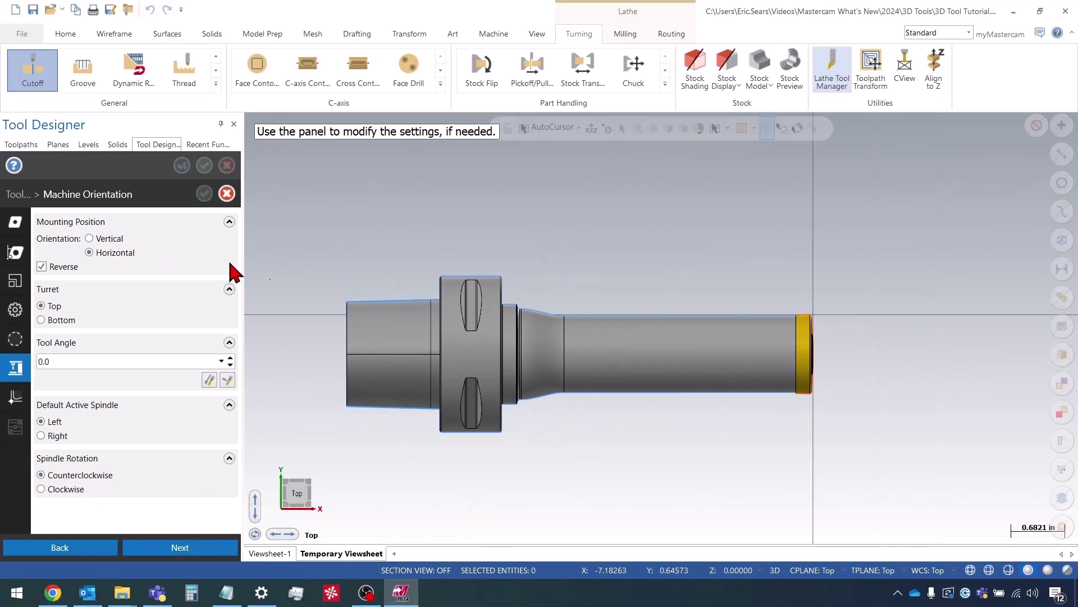
{"action": "left_click", "coordinate": [51, 267]}
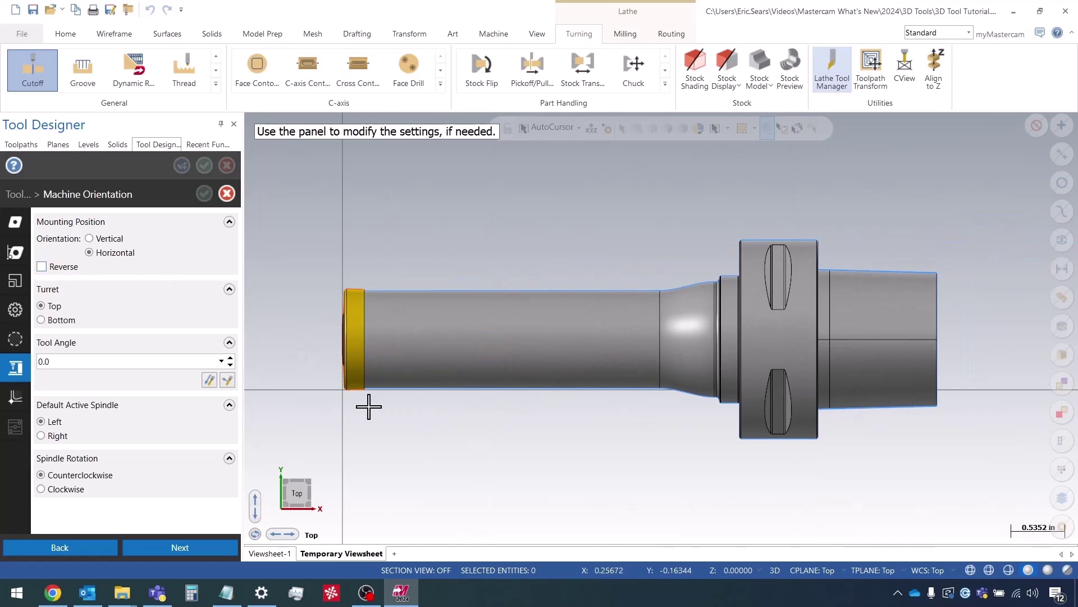
Pick the drill tip's corner as the tool center at 0, 0 on the Compensation page
{"action": "left_click", "coordinate": [201, 551]}
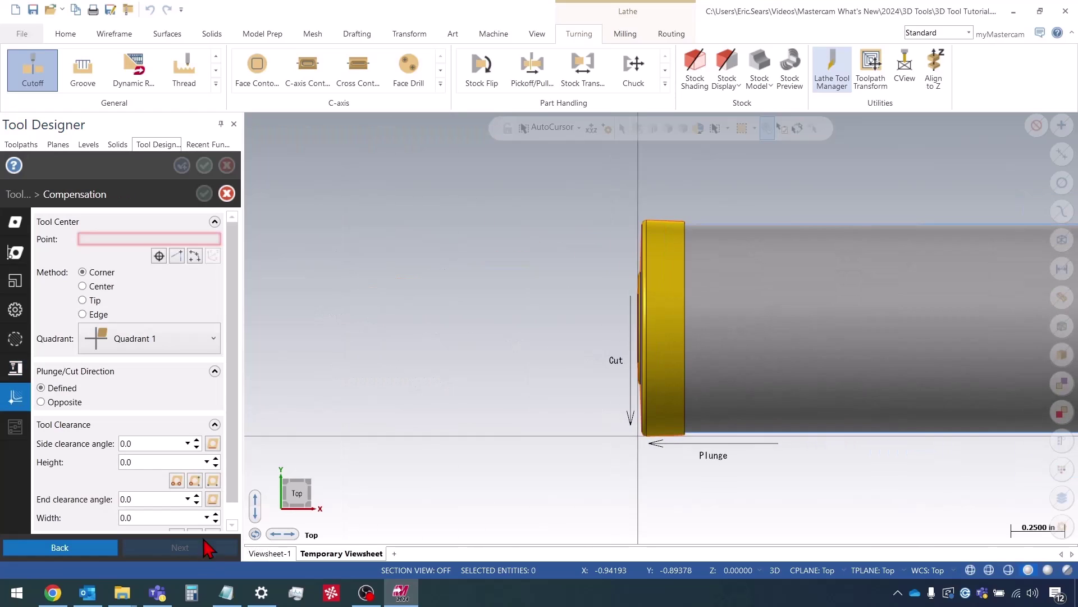
{"action": "scroll", "coordinate": [269, 248], "scroll_direction": "down", "scroll_amount": 3}
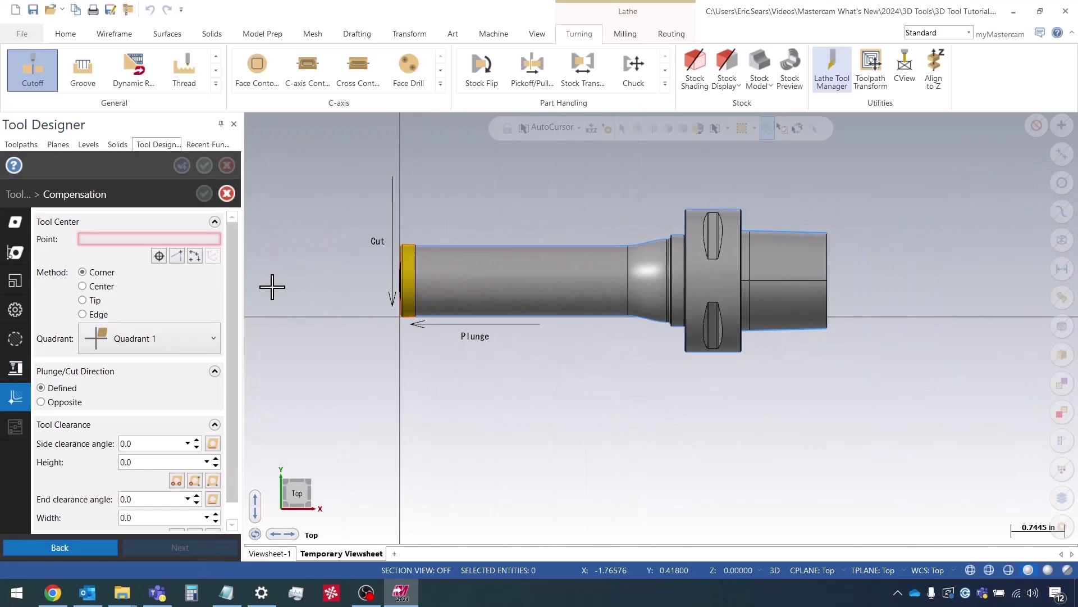
{"action": "left_click", "coordinate": [159, 257]}
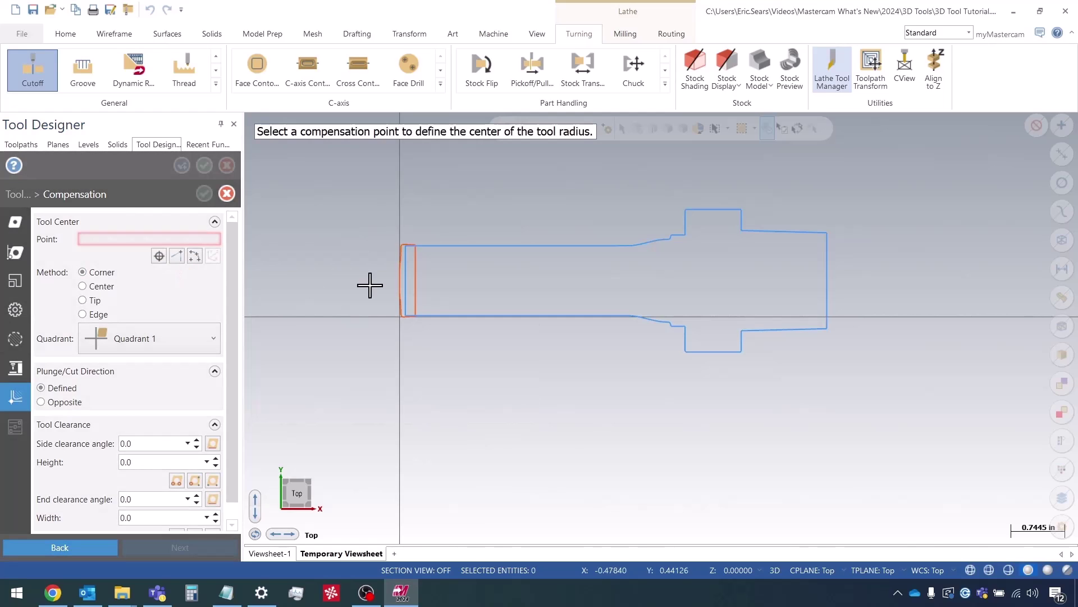
{"action": "middle_click_drag", "start_coordinate": [368, 284], "coordinate": [416, 260]}
{"action": "scroll", "coordinate": [500, 316], "scroll_direction": "up", "scroll_amount": 5}
{"action": "scroll", "coordinate": [456, 326], "scroll_direction": "up", "scroll_amount": 3}
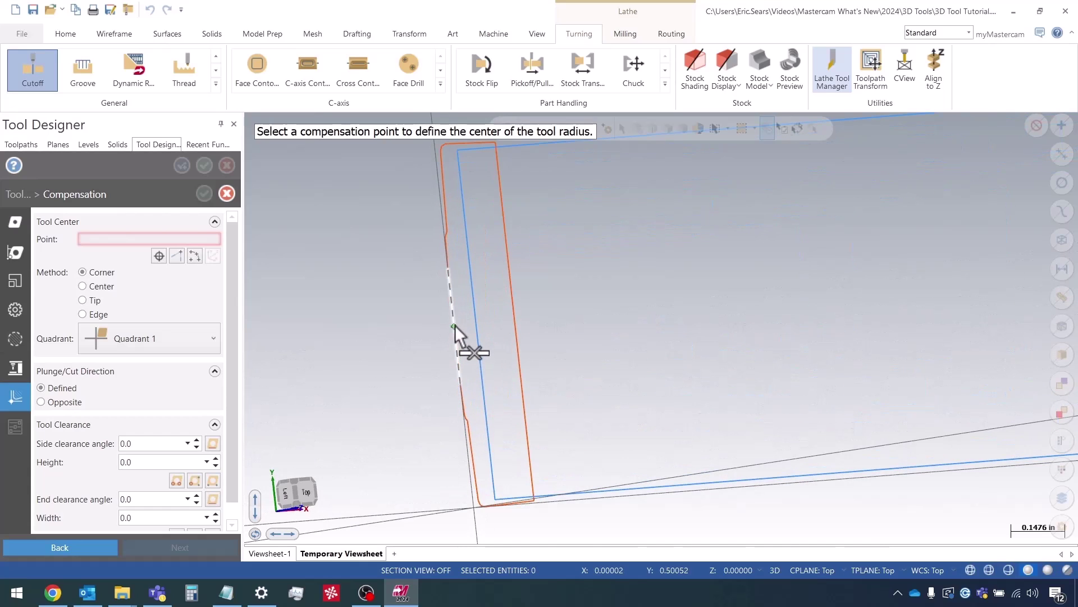
{"action": "scroll", "coordinate": [456, 331], "scroll_direction": "down", "scroll_amount": 3}
{"action": "left_click", "coordinate": [443, 260]}
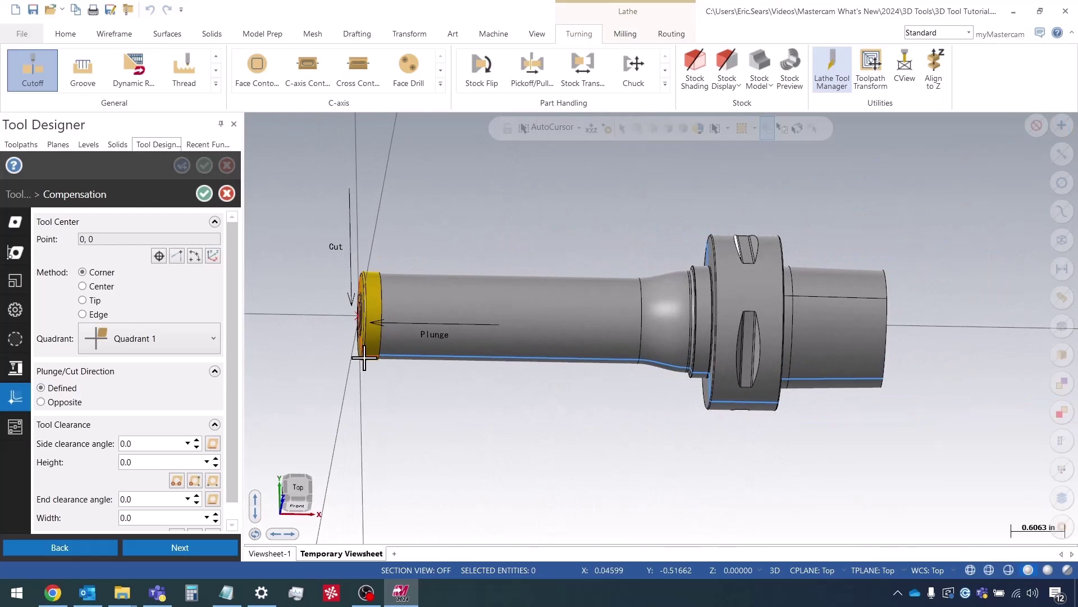
{"action": "scroll", "coordinate": [233, 376], "scroll_direction": "down", "scroll_amount": 1}
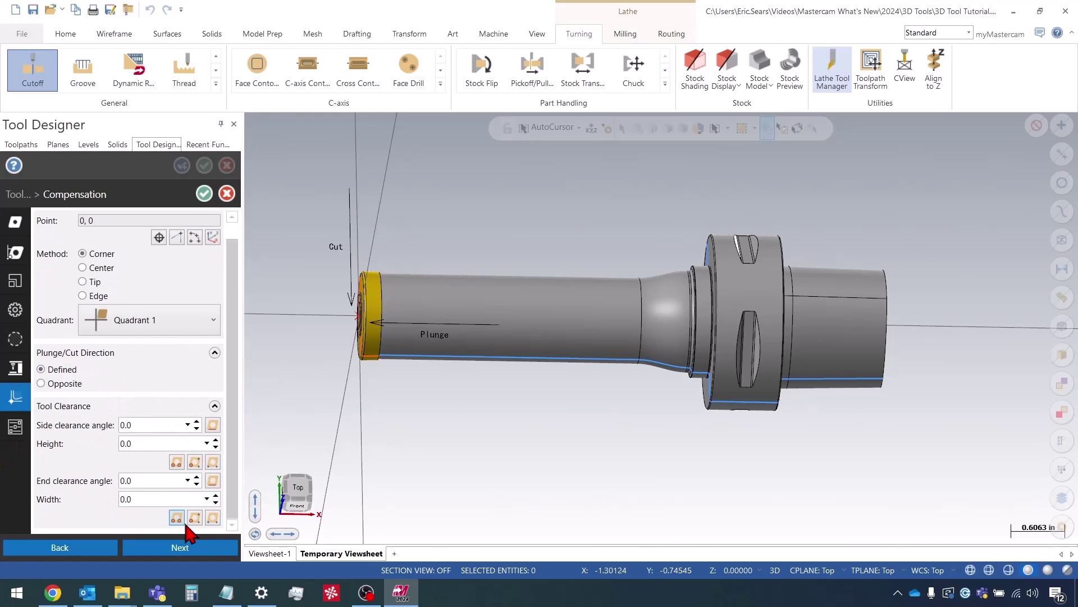
{"action": "left_click", "coordinate": [197, 548]}
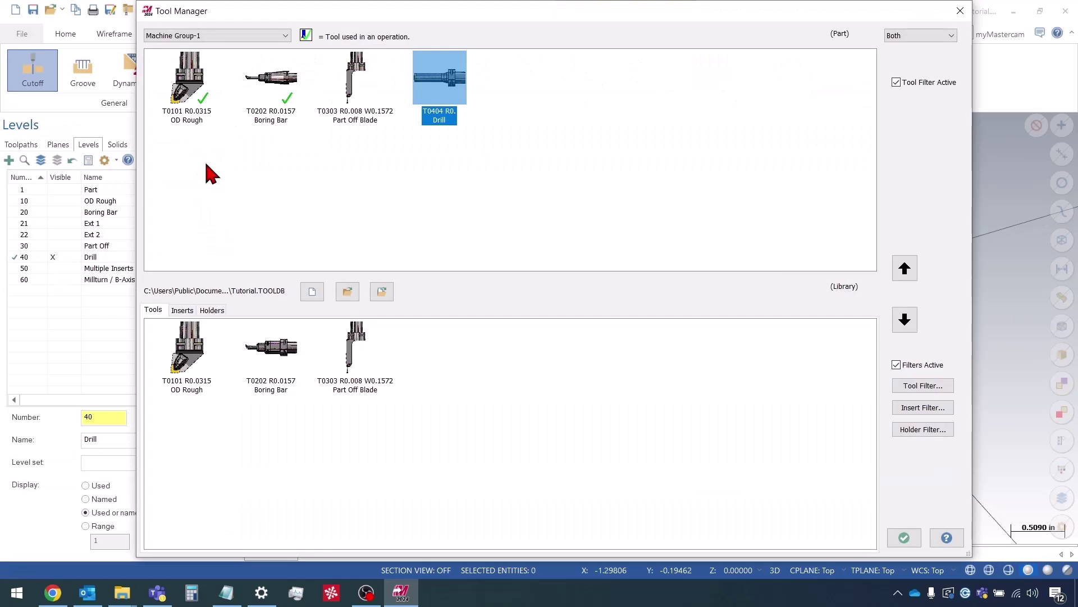
Copy the T0404 Drill into the Tutorial.TOOLDB library and confirm saving the changes
{"action": "left_click", "coordinate": [905, 319]}
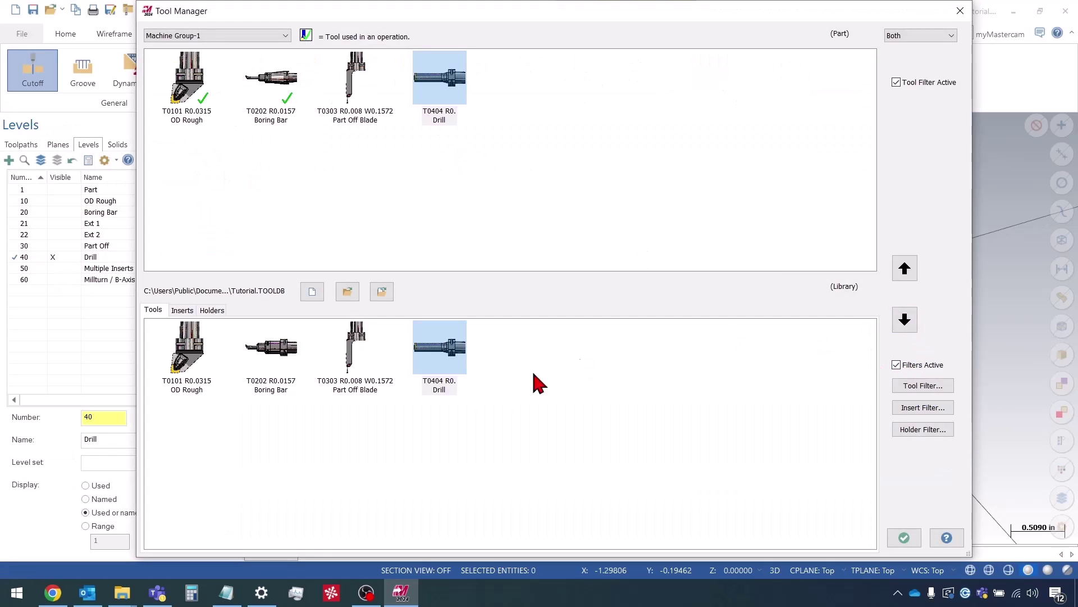
{"action": "left_click", "coordinate": [904, 537]}
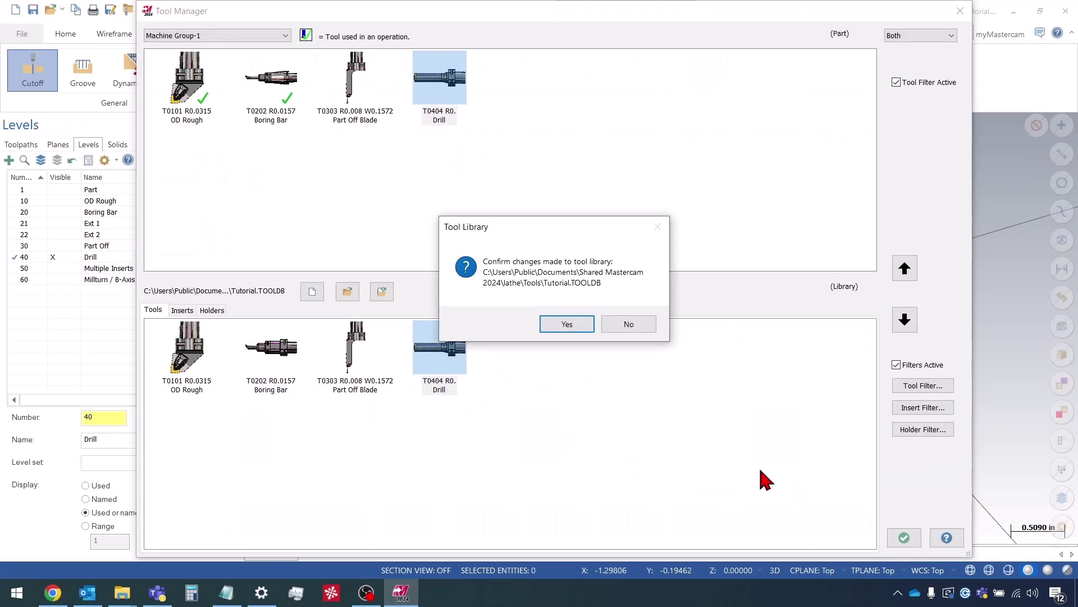
{"action": "left_click", "coordinate": [576, 326]}
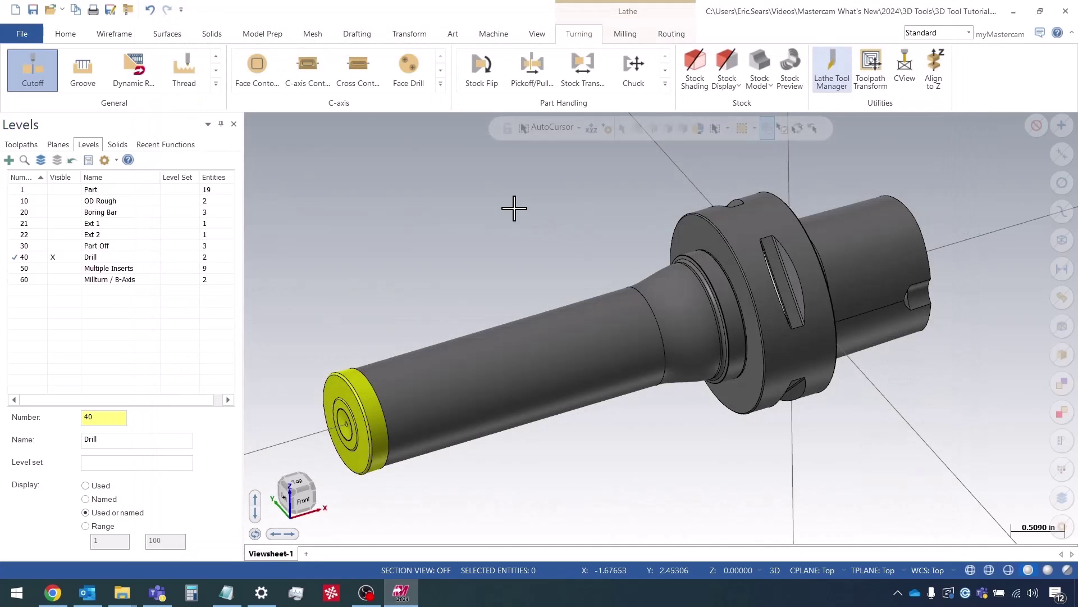
Make Part the working level, hide the drill, view from Top, and display the stock
{"action": "left_click", "coordinate": [18, 190]}
{"action": "left_click", "coordinate": [53, 256]}
{"action": "right_click", "coordinate": [560, 260]}
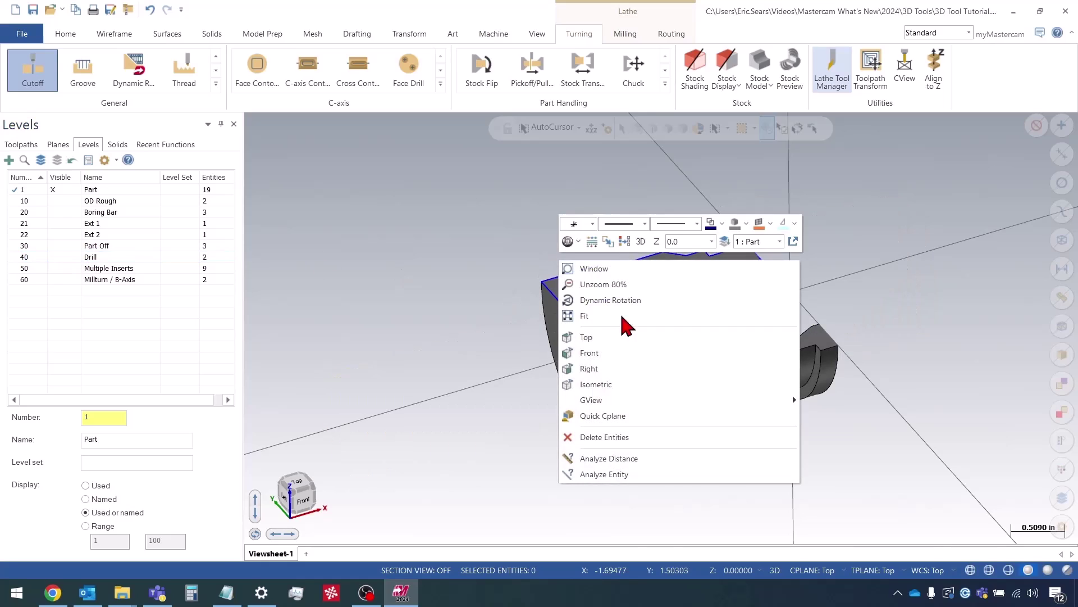
{"action": "left_click", "coordinate": [592, 337]}
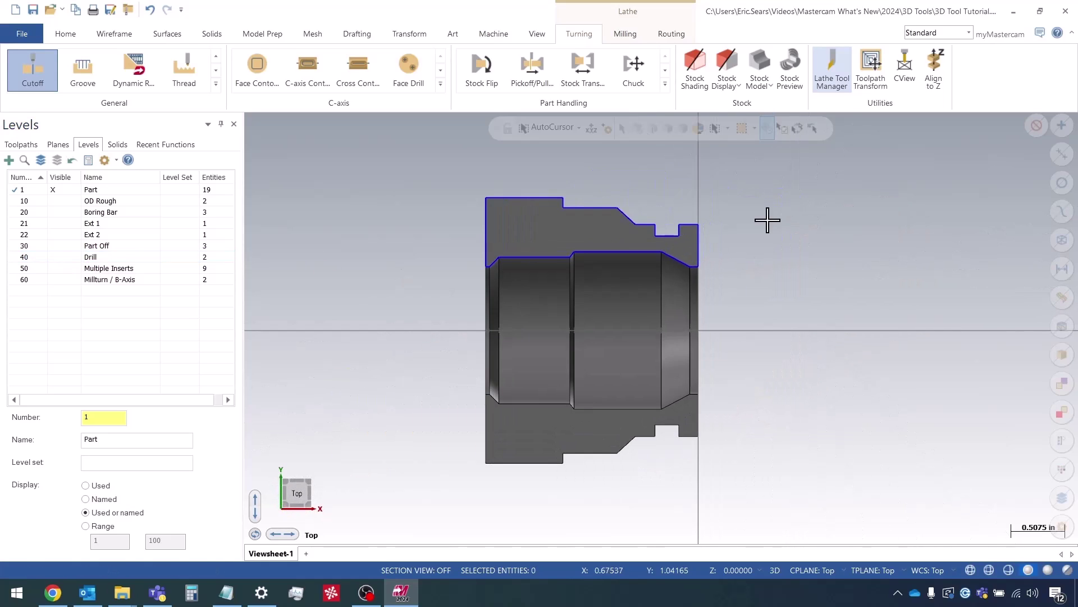
{"action": "left_click", "coordinate": [20, 144]}
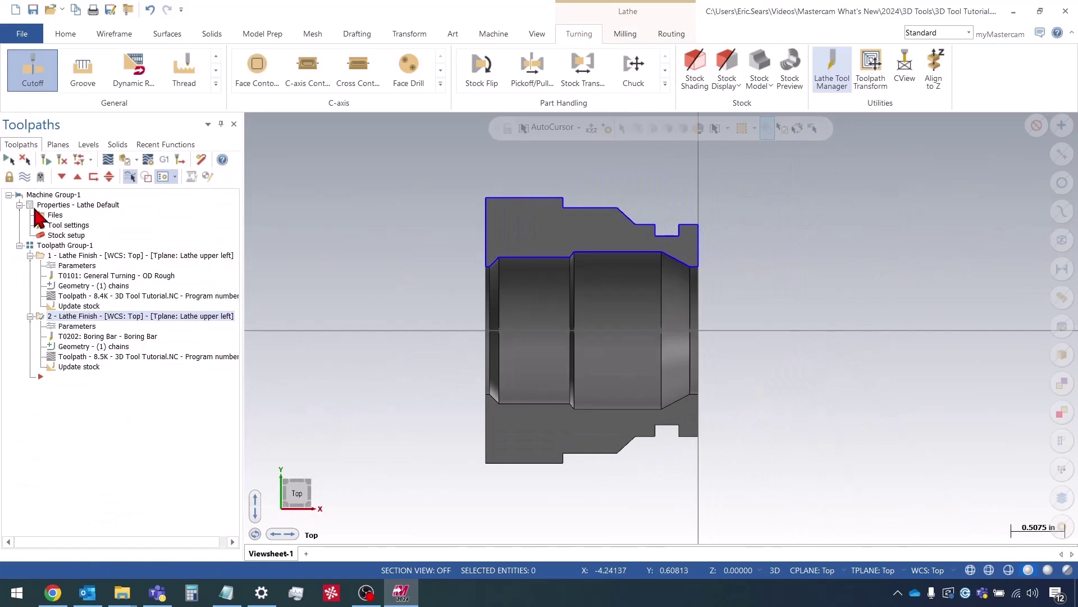
{"action": "left_click", "coordinate": [737, 65]}
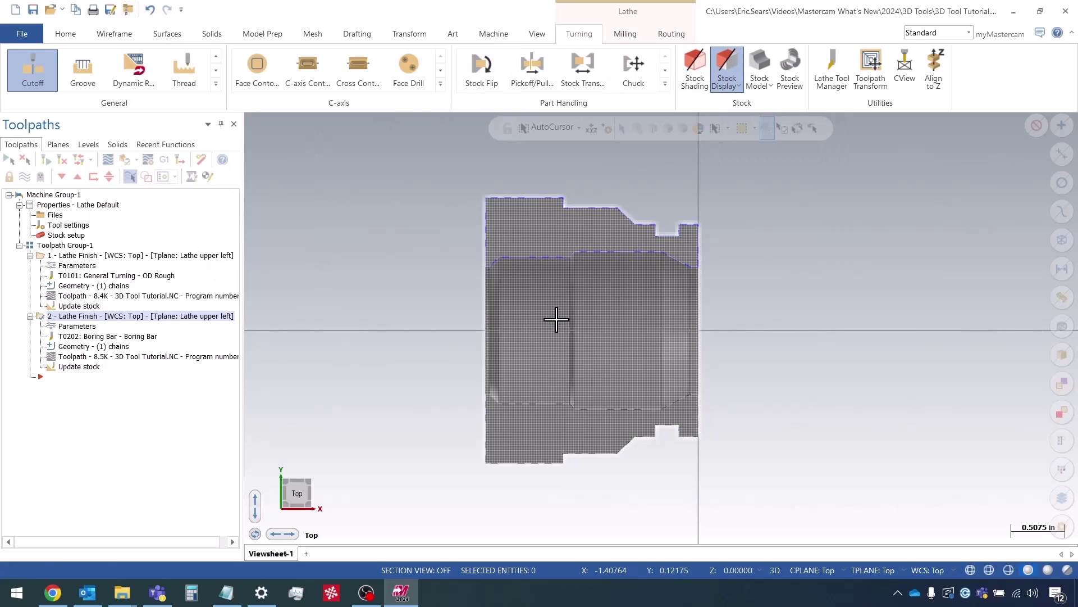
Set the left spindle stock to a Cylinder made from two picked corners: OD 2.5, length 2.0, Z -2.0
{"action": "left_click", "coordinate": [63, 235]}
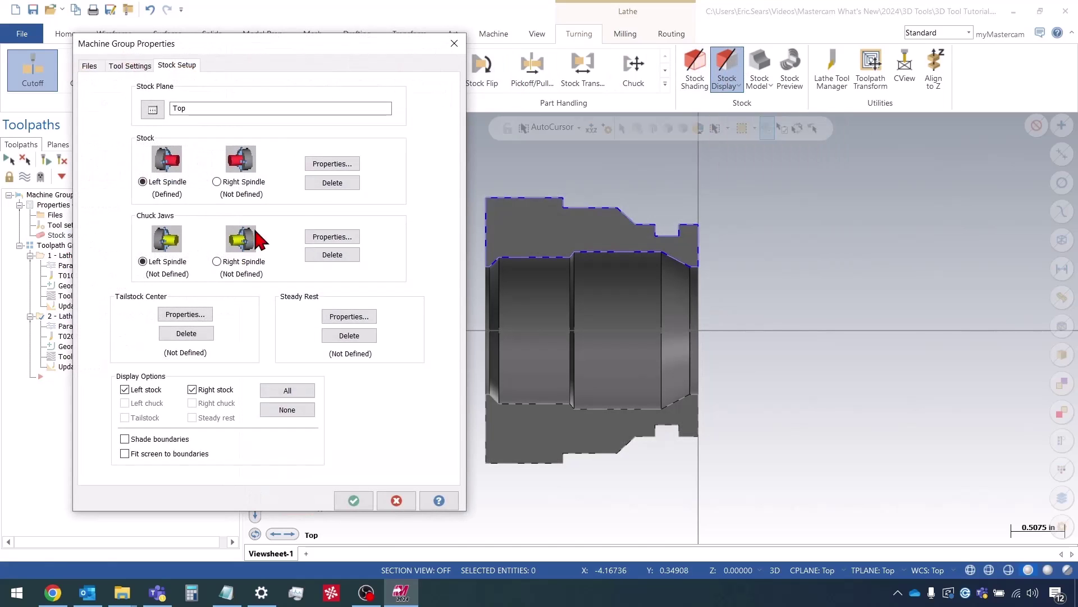
{"action": "left_click", "coordinate": [327, 163]}
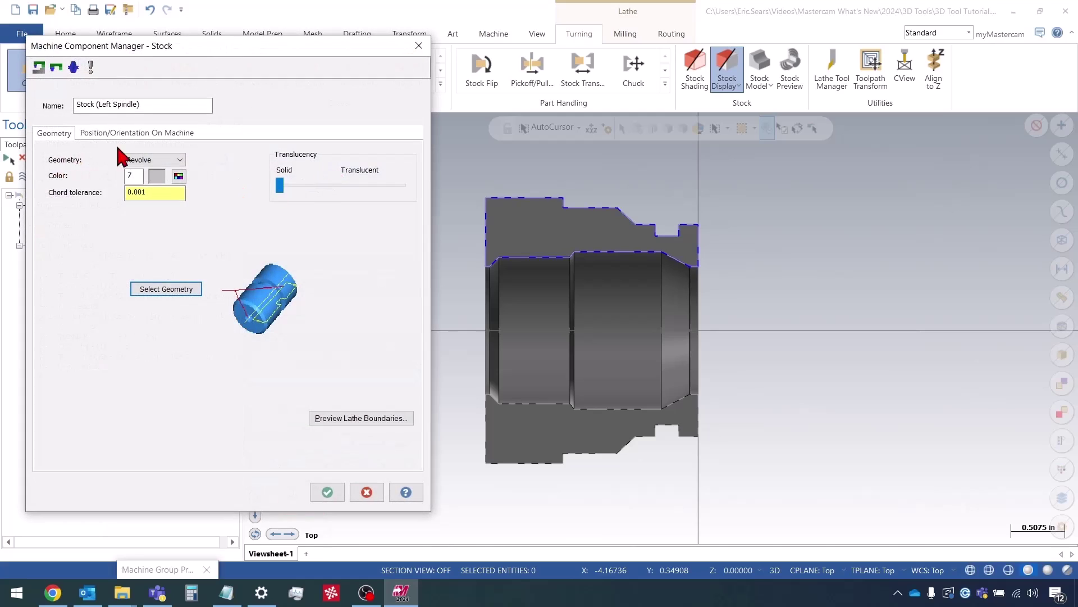
{"action": "left_click", "coordinate": [147, 160]}
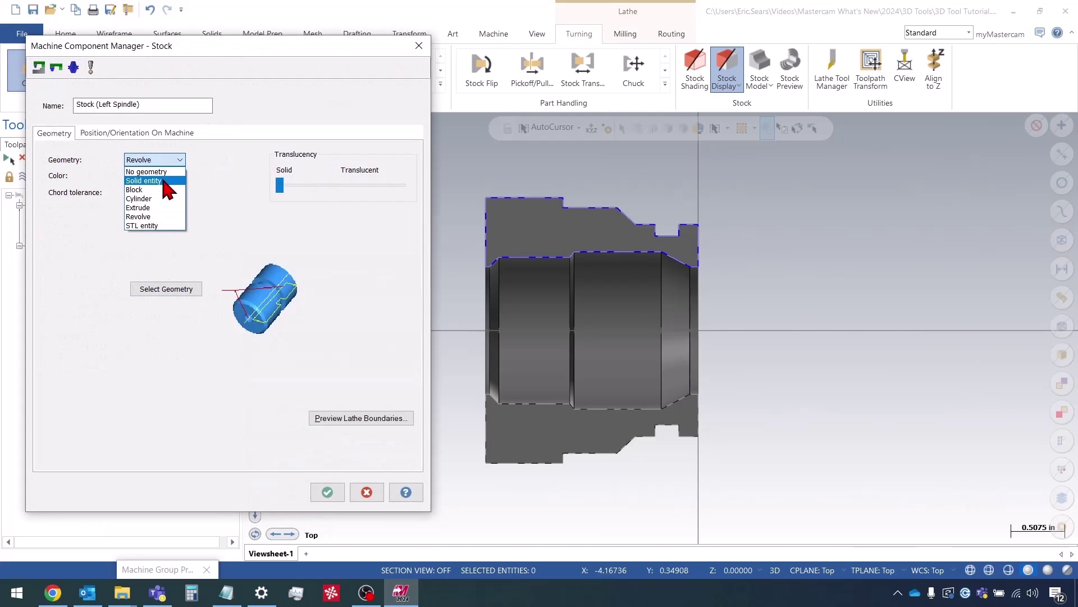
{"action": "left_click", "coordinate": [161, 172]}
{"action": "left_click", "coordinate": [148, 161]}
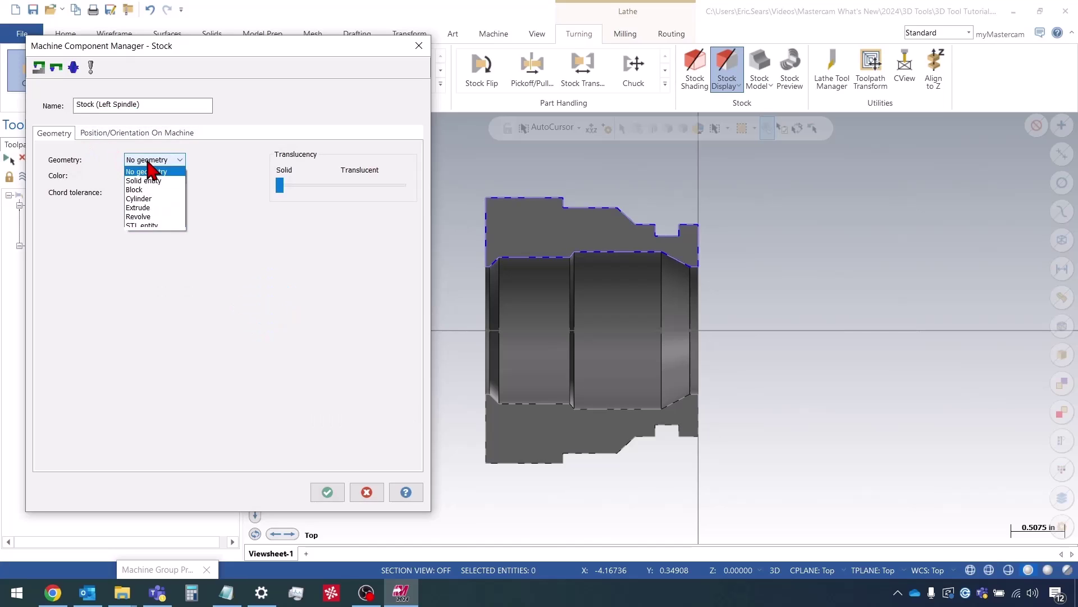
{"action": "left_click", "coordinate": [169, 198]}
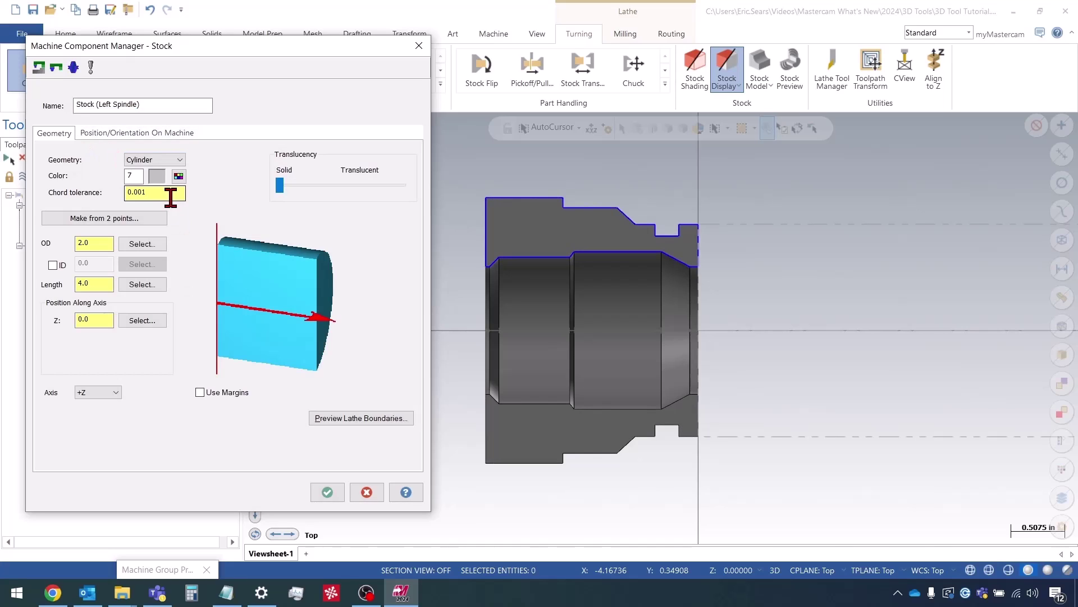
{"action": "left_click", "coordinate": [125, 219]}
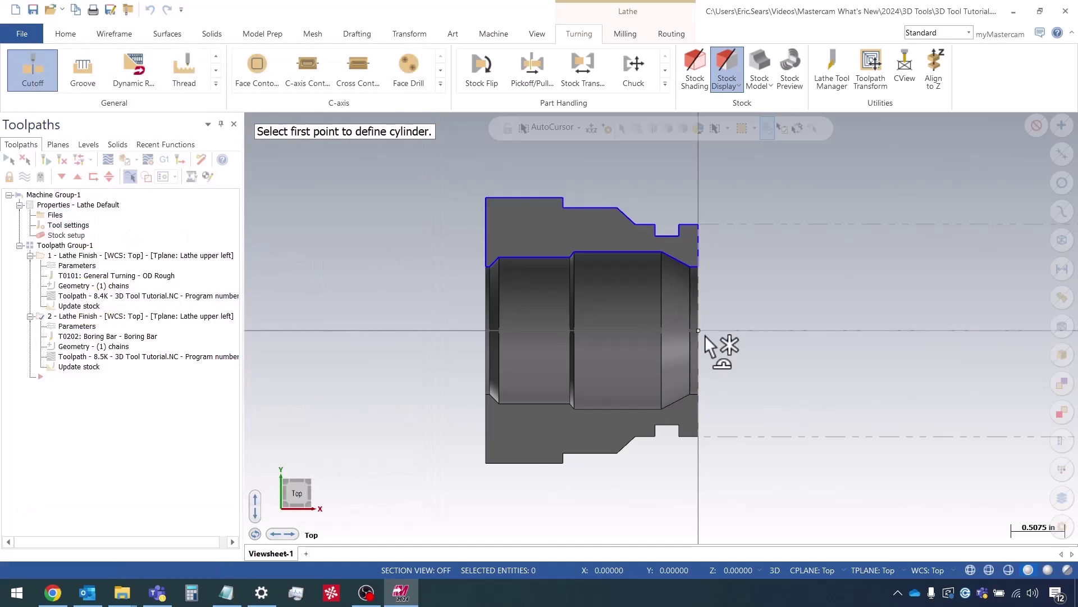
{"action": "left_click", "coordinate": [554, 253]}
{"action": "left_click", "coordinate": [486, 196]}
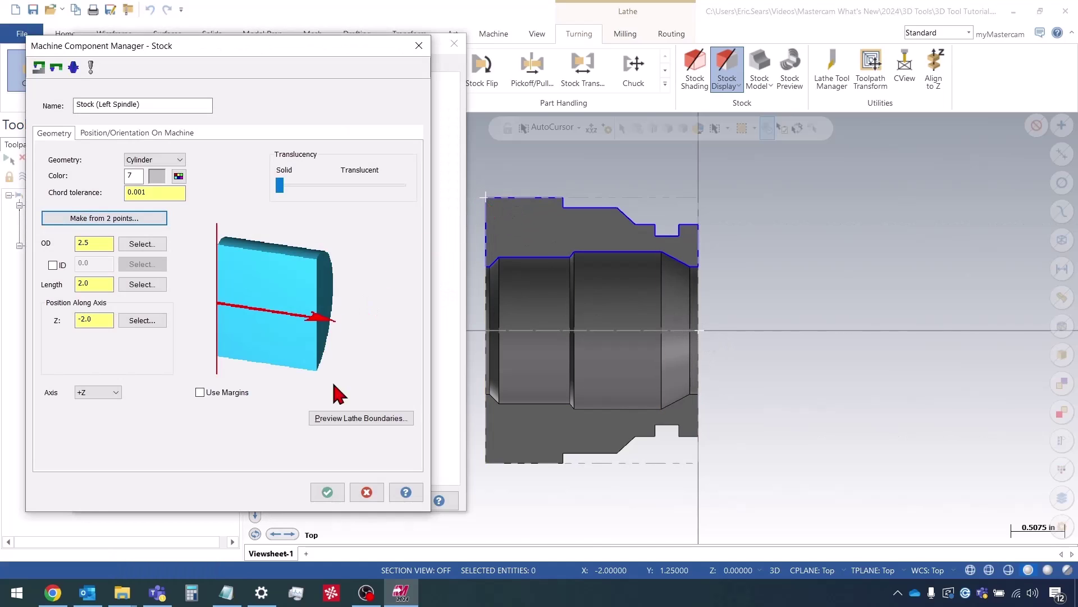
{"action": "left_click", "coordinate": [327, 492]}
{"action": "left_click", "coordinate": [356, 500]}
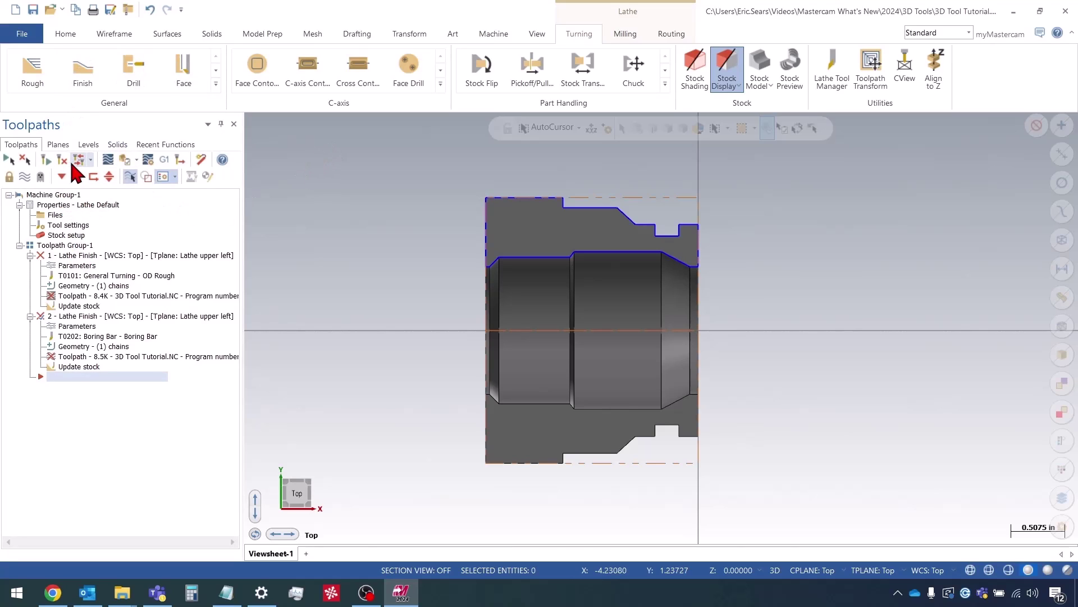
Start a Lathe Drill toolpath and choose the T0404 Drill with the tool filter off
{"action": "left_click", "coordinate": [132, 71]}
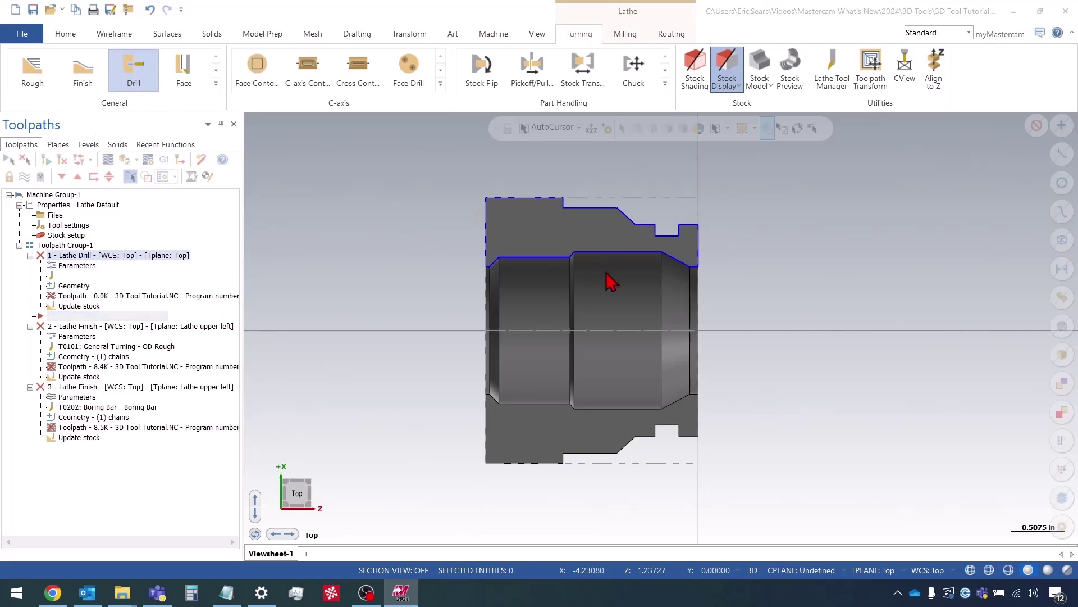
{"action": "left_click_drag", "start_coordinate": [147, 159], "coordinate": [224, 79]}
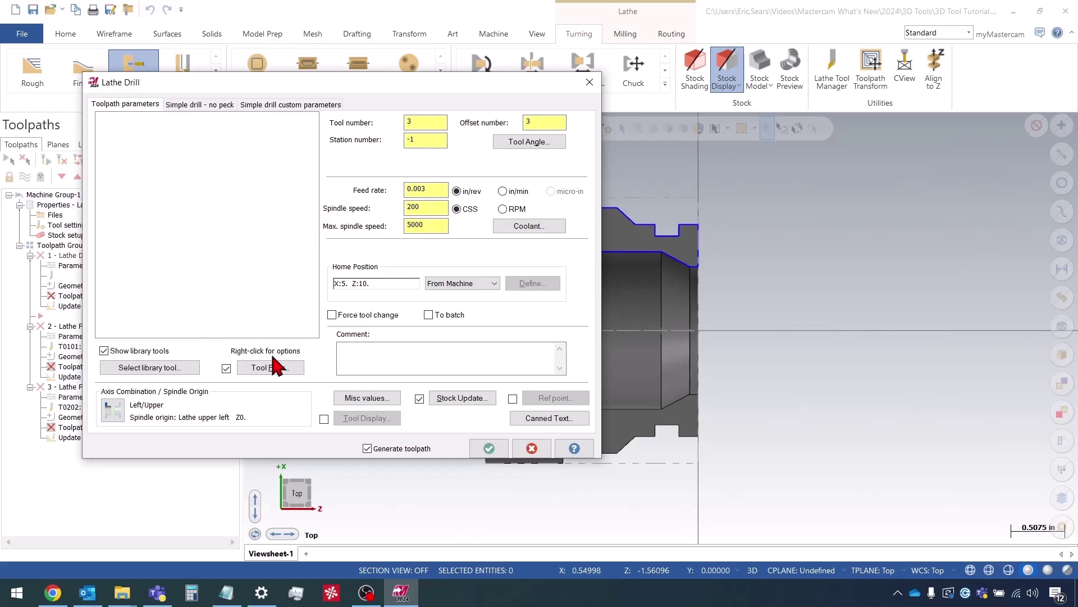
{"action": "left_click", "coordinate": [226, 369]}
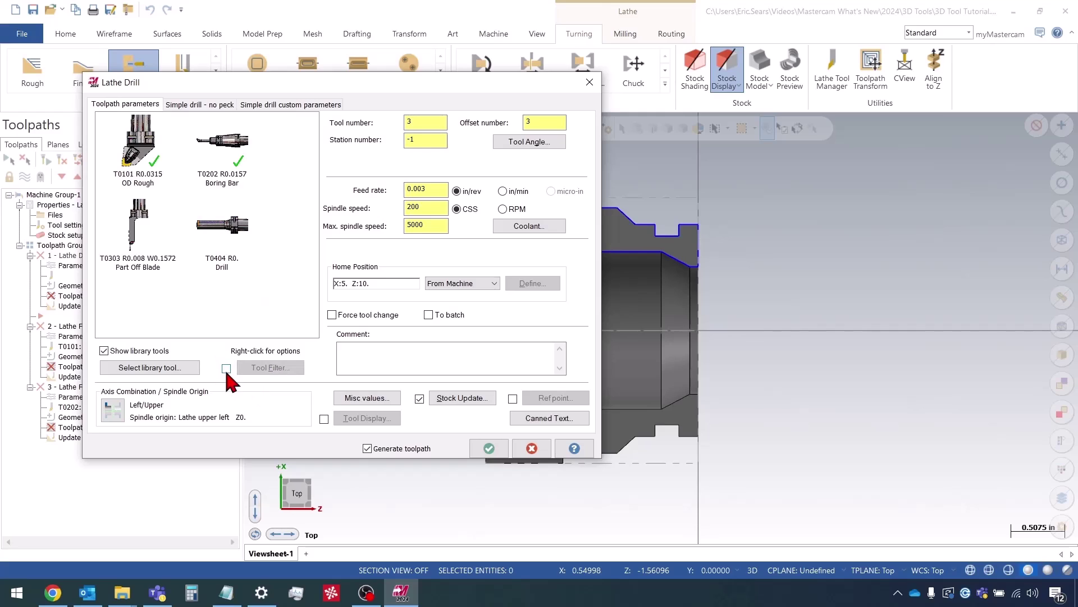
{"action": "left_click", "coordinate": [232, 226]}
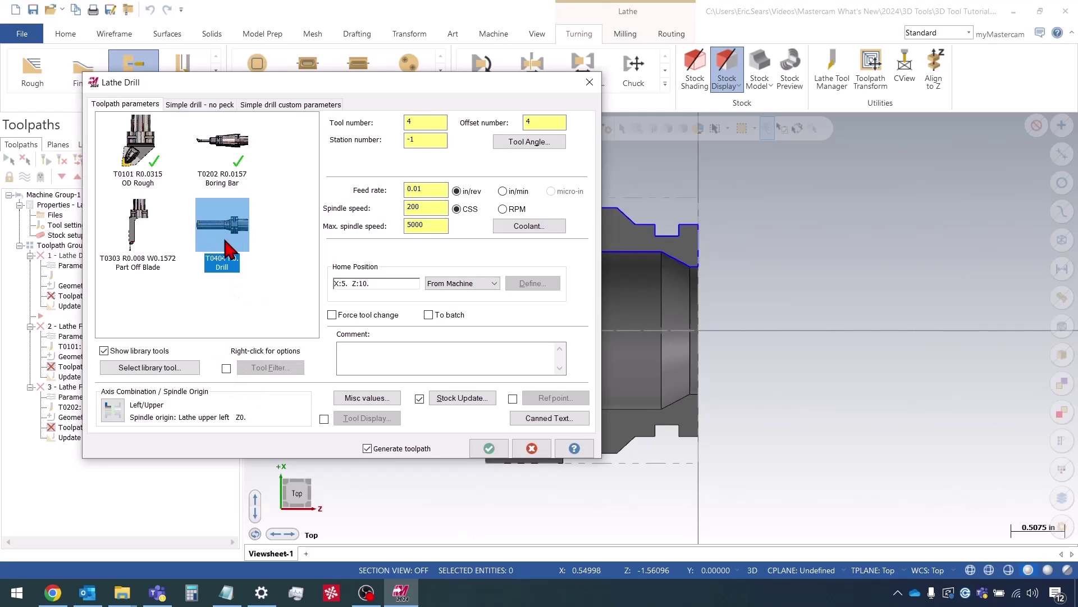
Set the drill depth to -2.0 from the part's left face with drill tip compensation on
{"action": "left_click", "coordinate": [220, 104]}
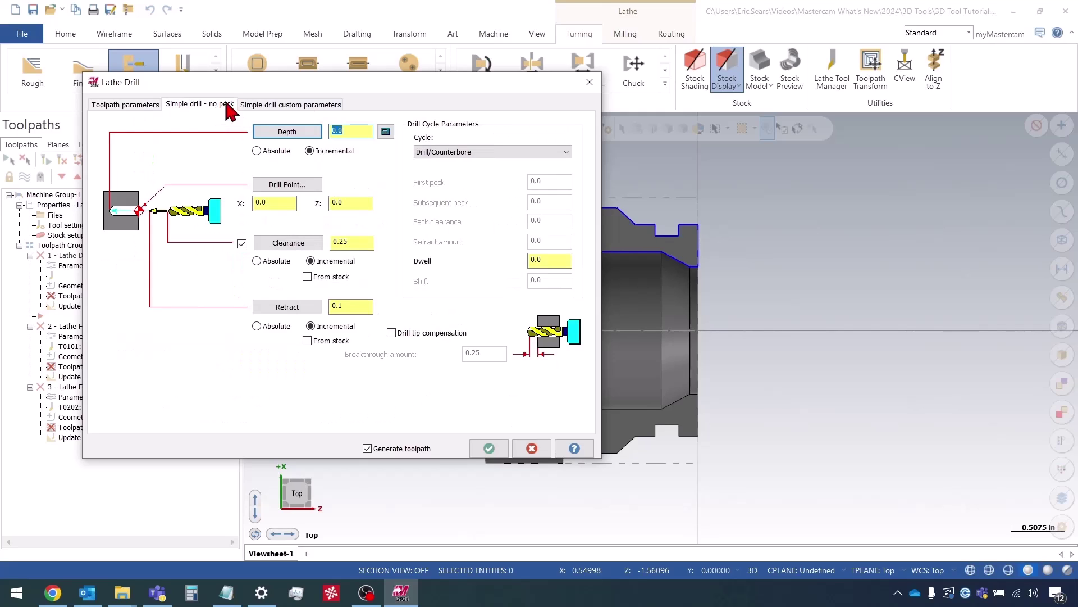
{"action": "left_click", "coordinate": [287, 131]}
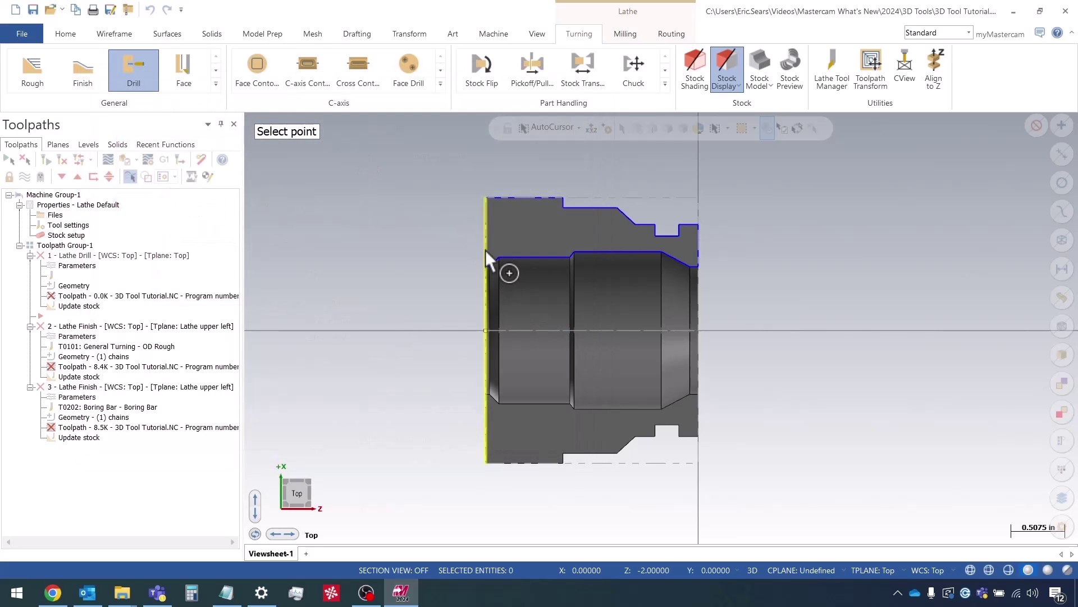
{"action": "left_click", "coordinate": [486, 247]}
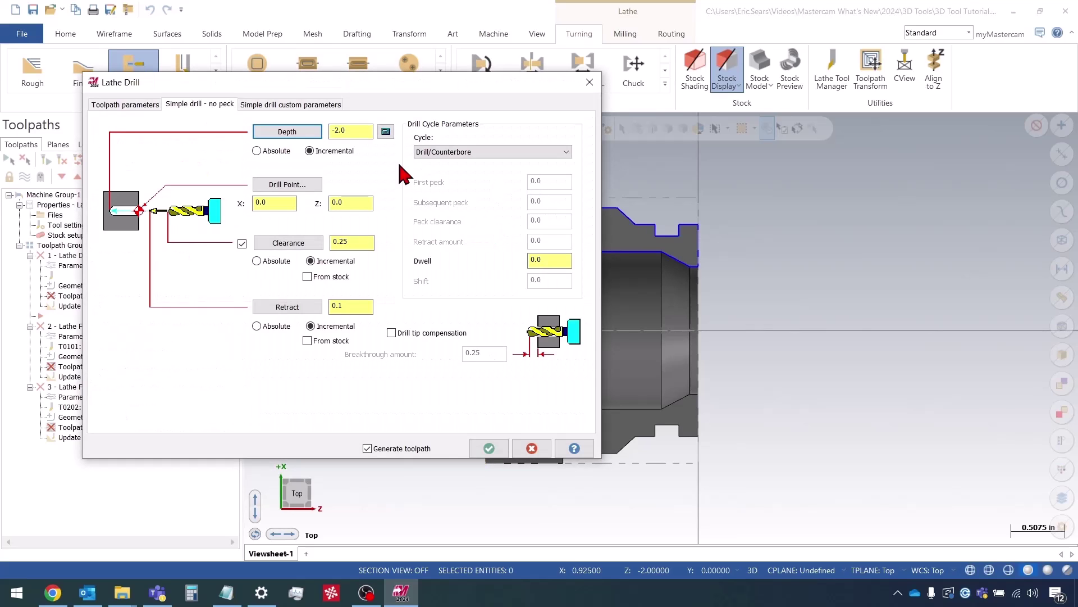
{"action": "left_click", "coordinate": [413, 333]}
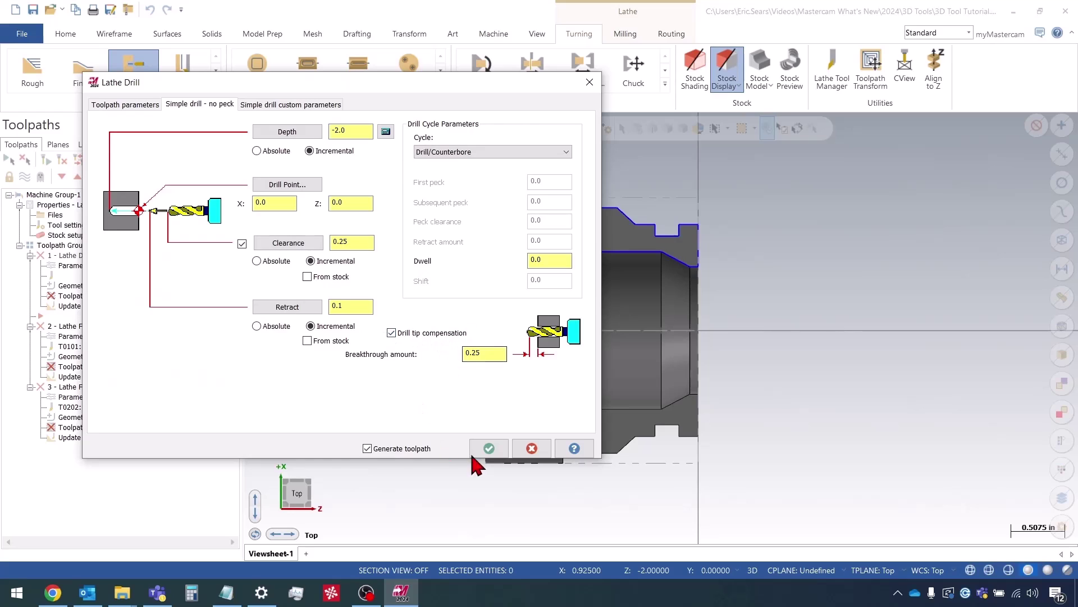
{"action": "left_click", "coordinate": [492, 449]}
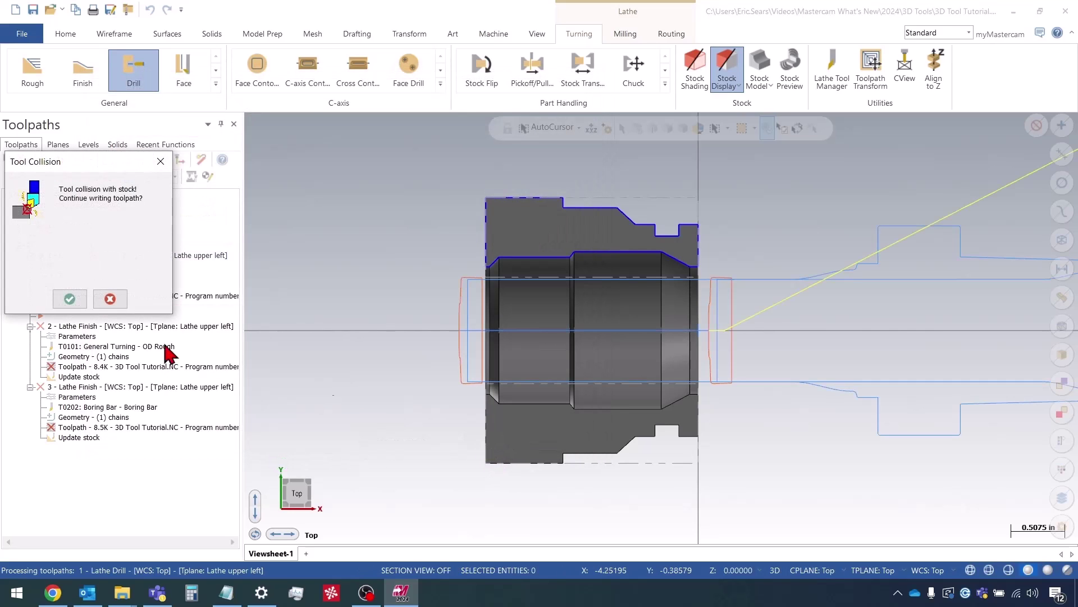
Zoom to inspect the stock, then accept the tool collision warning to write the T0404 drill toolpath
{"action": "scroll", "coordinate": [444, 299], "scroll_direction": "down", "scroll_amount": 1}
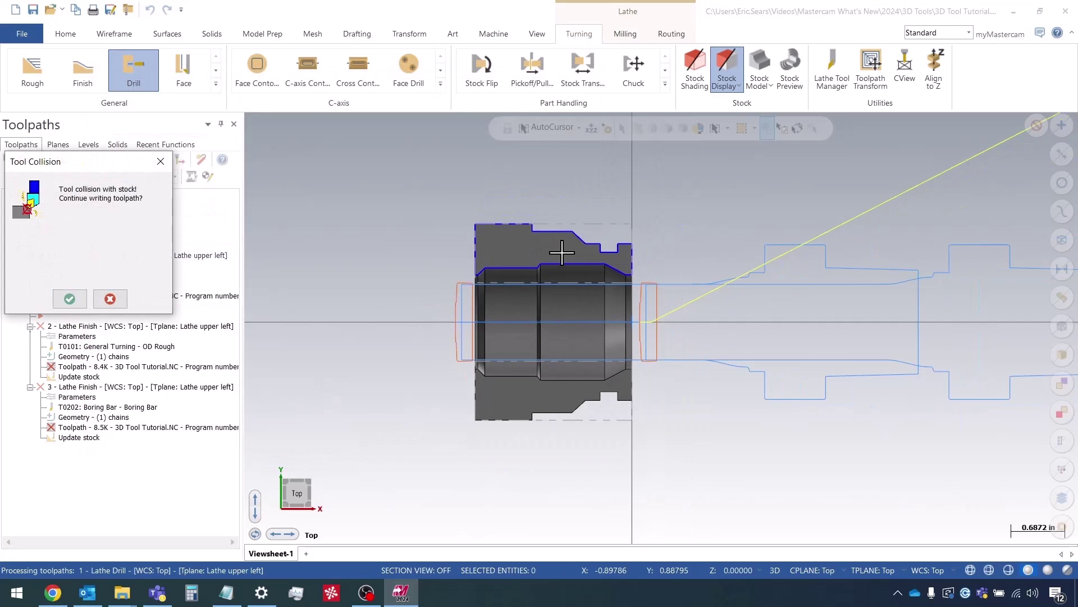
{"action": "scroll", "coordinate": [744, 260], "scroll_direction": "up", "scroll_amount": 1}
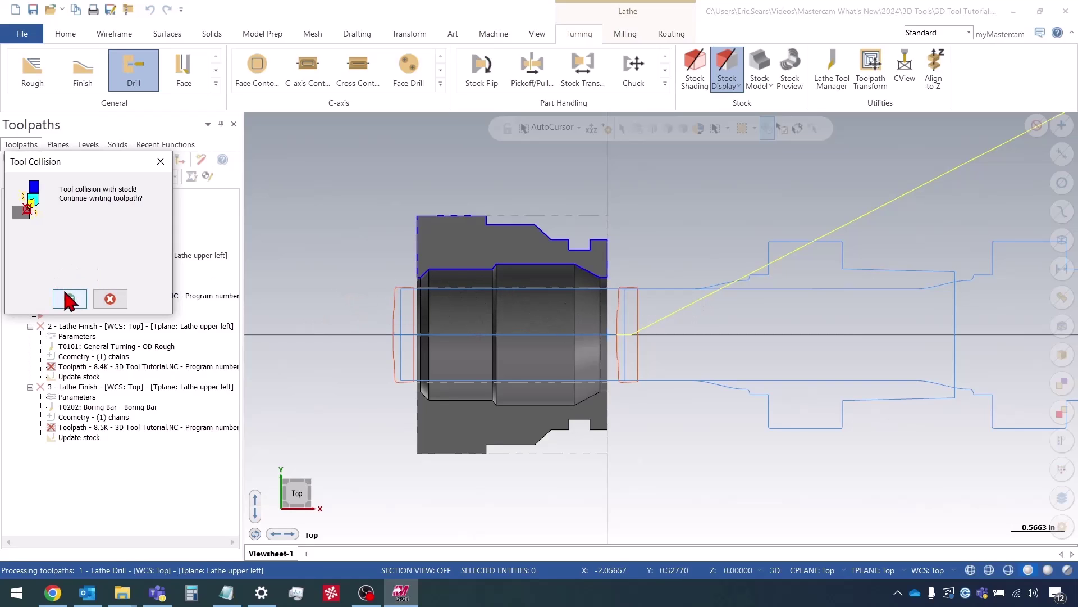
{"action": "scroll", "coordinate": [393, 287], "scroll_direction": "up", "scroll_amount": 6}
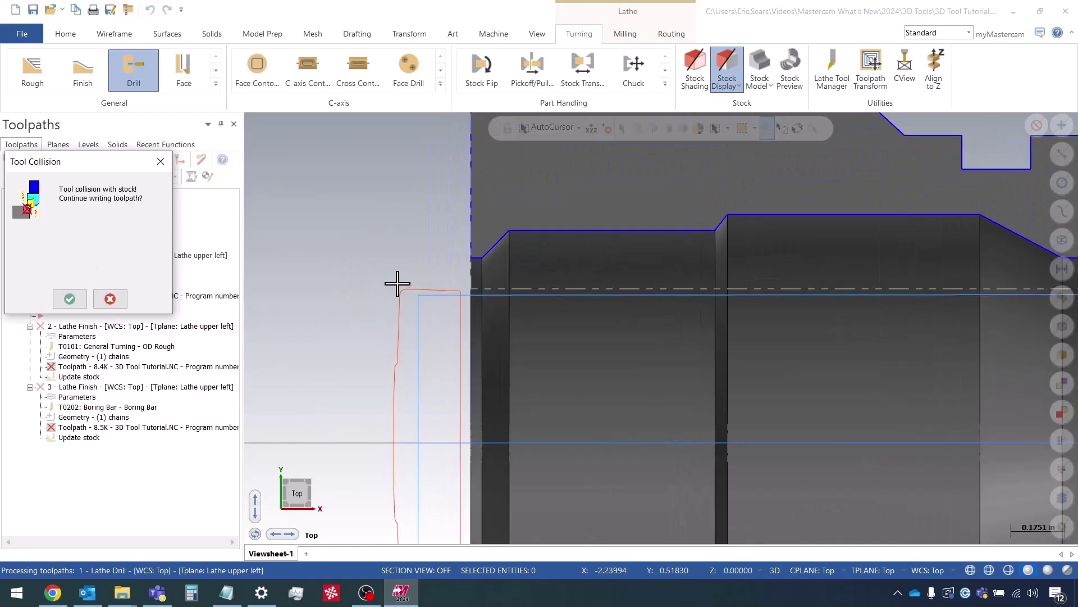
{"action": "scroll", "coordinate": [323, 275], "scroll_direction": "down", "scroll_amount": 2}
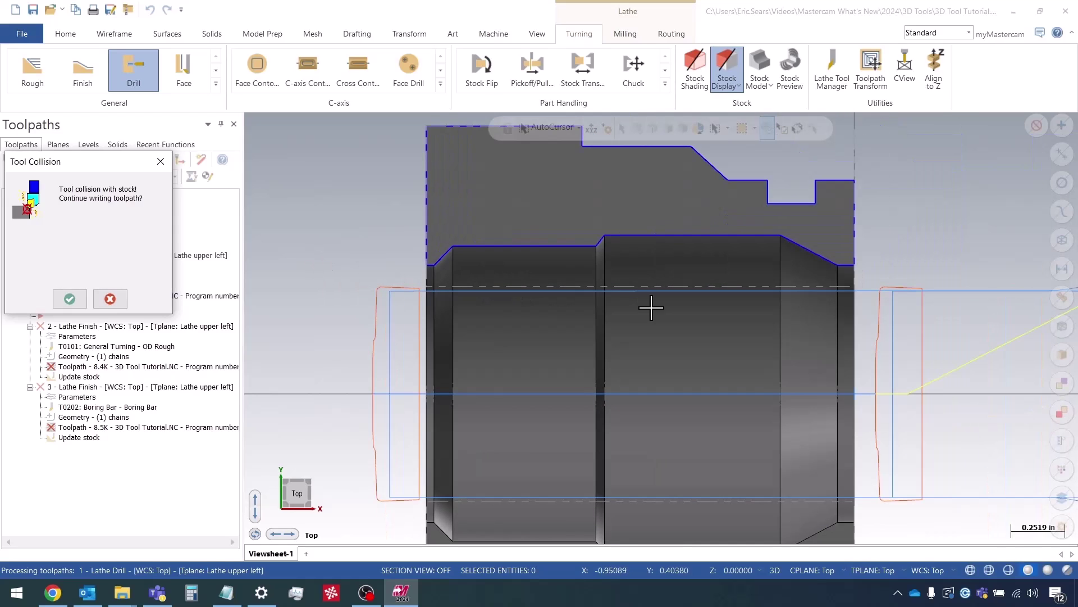
{"action": "scroll", "coordinate": [416, 262], "scroll_direction": "down", "scroll_amount": 2}
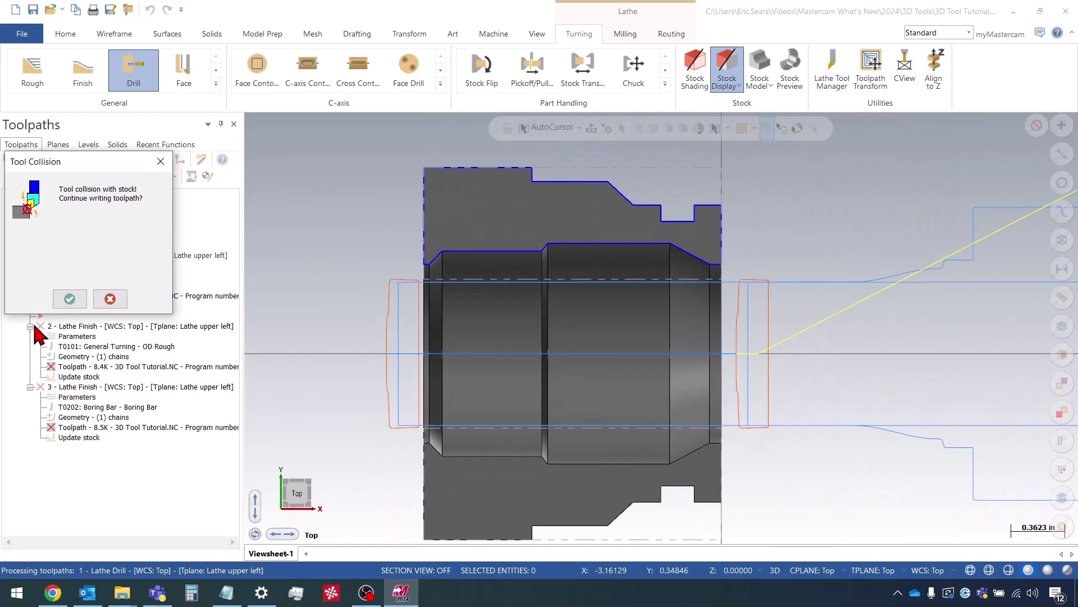
{"action": "left_click", "coordinate": [69, 298]}
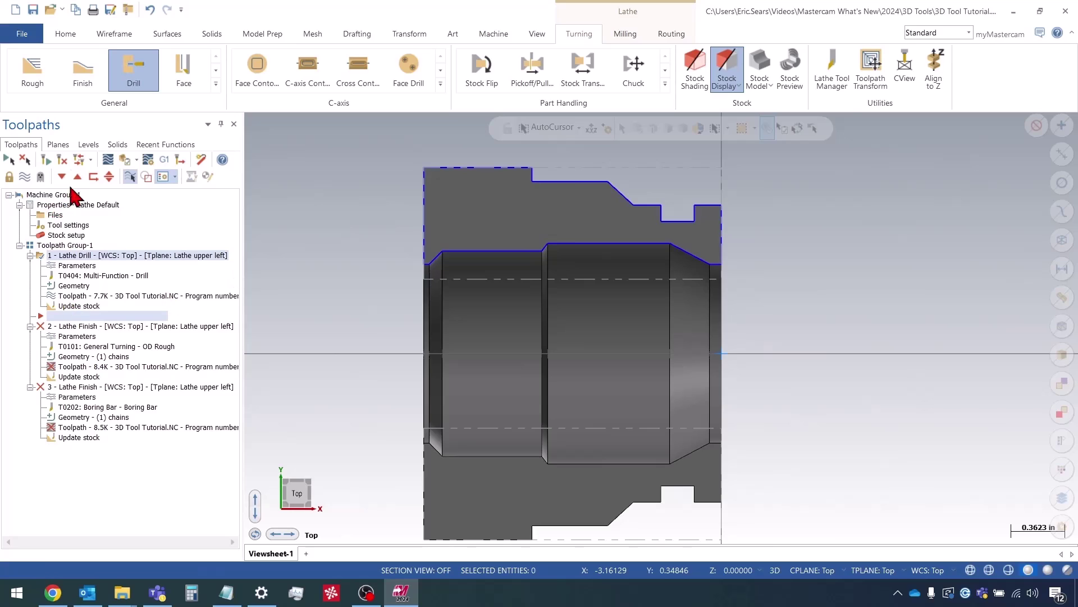
Backplot the T0404 Lathe Drill operation, rewound so the drill and holder sit outside the part
{"action": "left_click", "coordinate": [107, 161]}
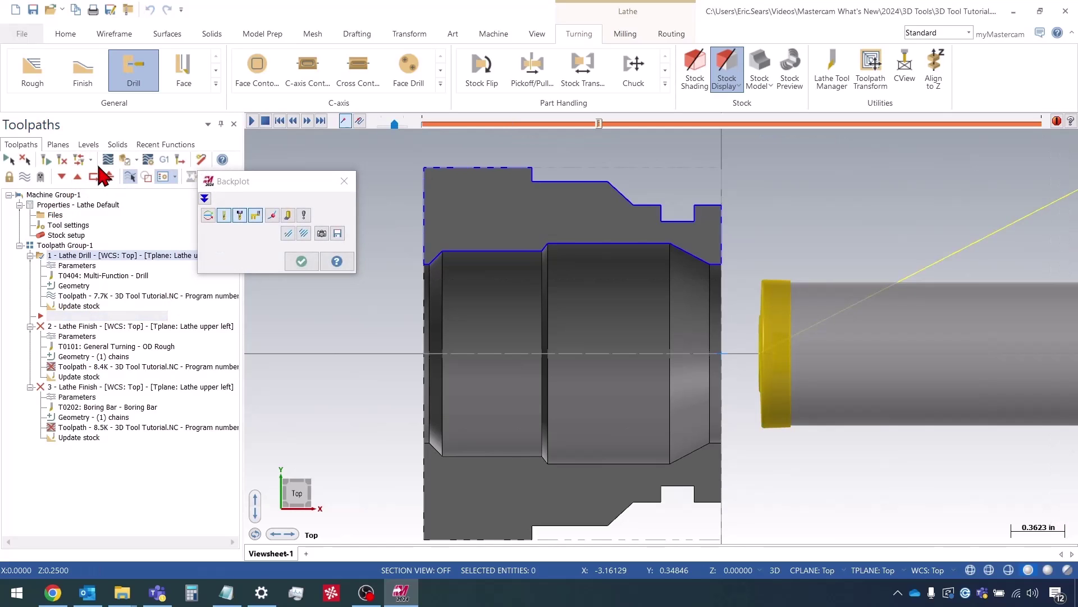
{"action": "scroll", "coordinate": [609, 289], "scroll_direction": "down", "scroll_amount": 4}
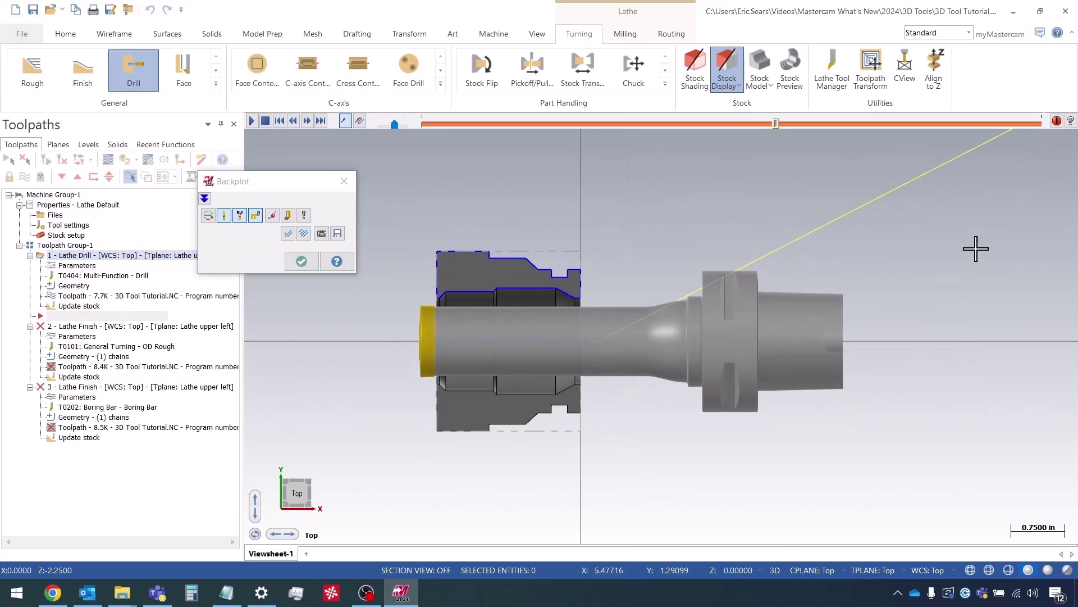
{"action": "key", "text": "Escape"}
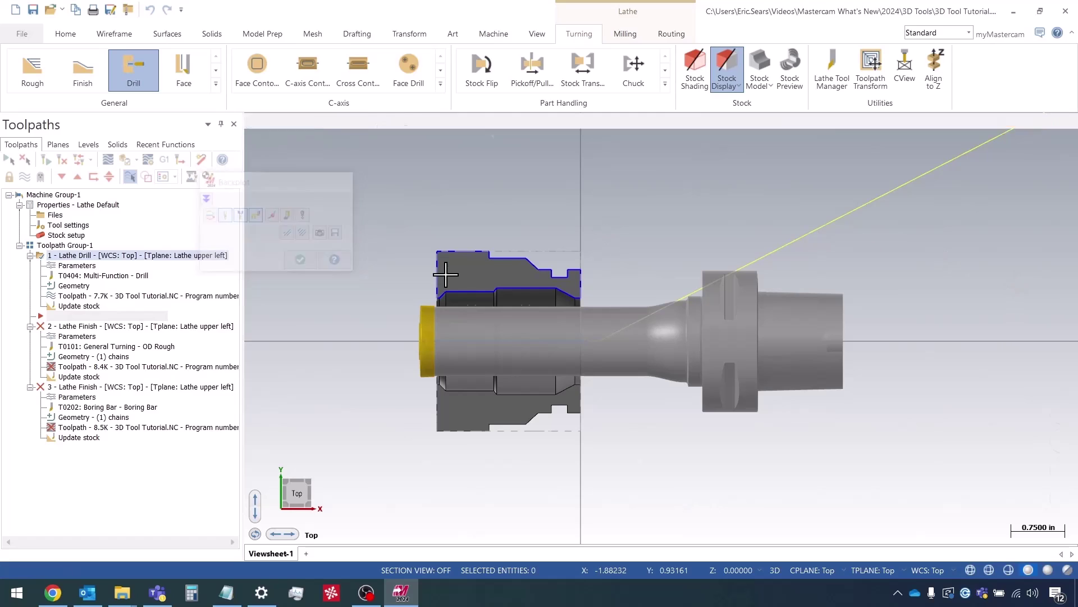
{"action": "scroll", "coordinate": [579, 320], "scroll_direction": "up", "scroll_amount": 3}
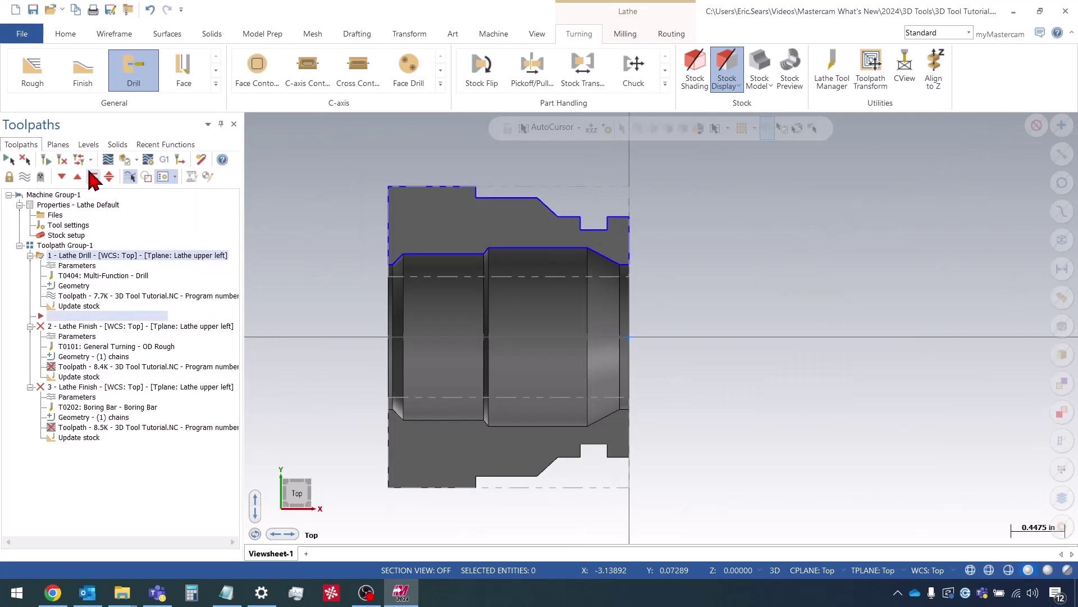
{"action": "left_click", "coordinate": [109, 160]}
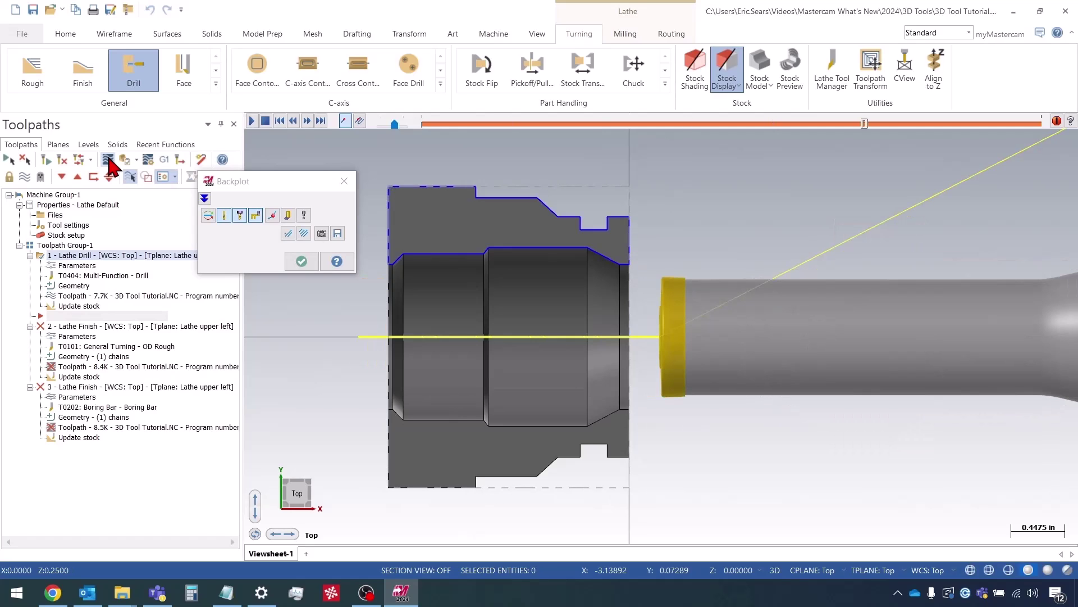
{"action": "scroll", "coordinate": [524, 331], "scroll_direction": "down", "scroll_amount": 3}
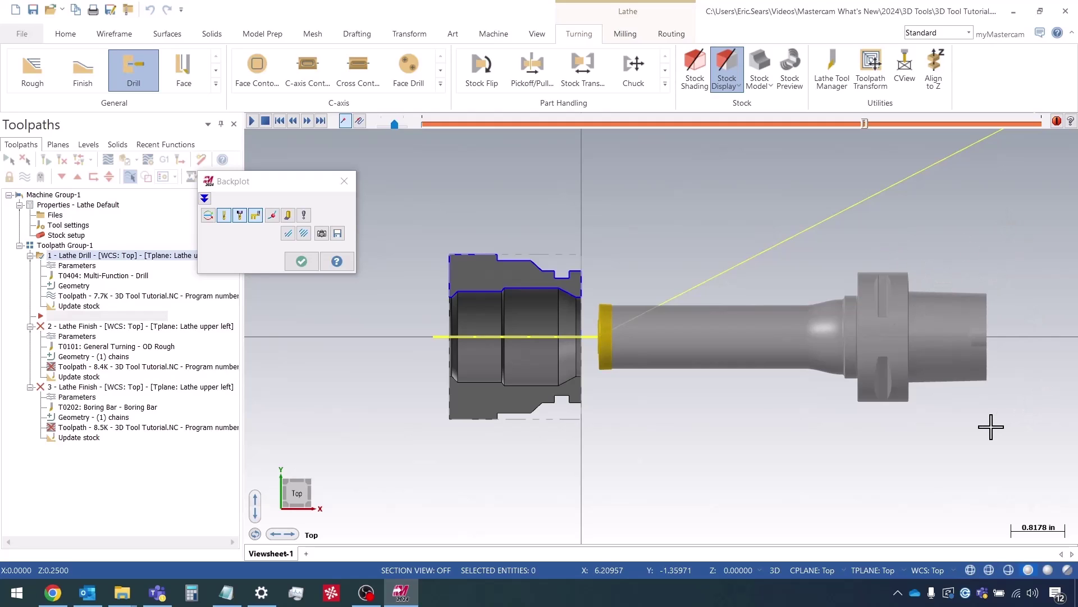
{"action": "middle_click_drag", "start_coordinate": [563, 328], "coordinate": [466, 337]}
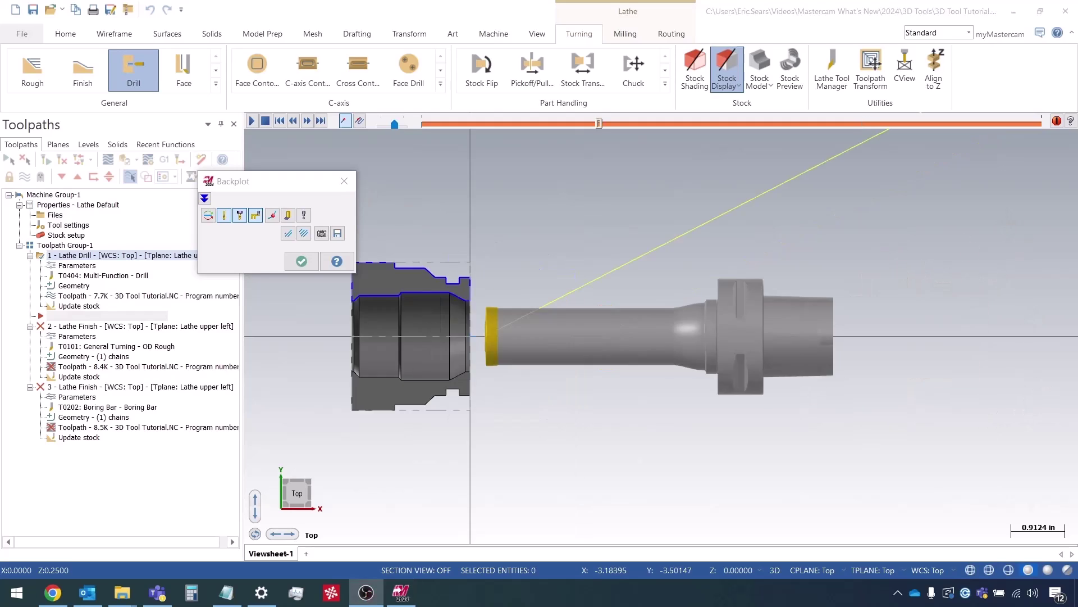